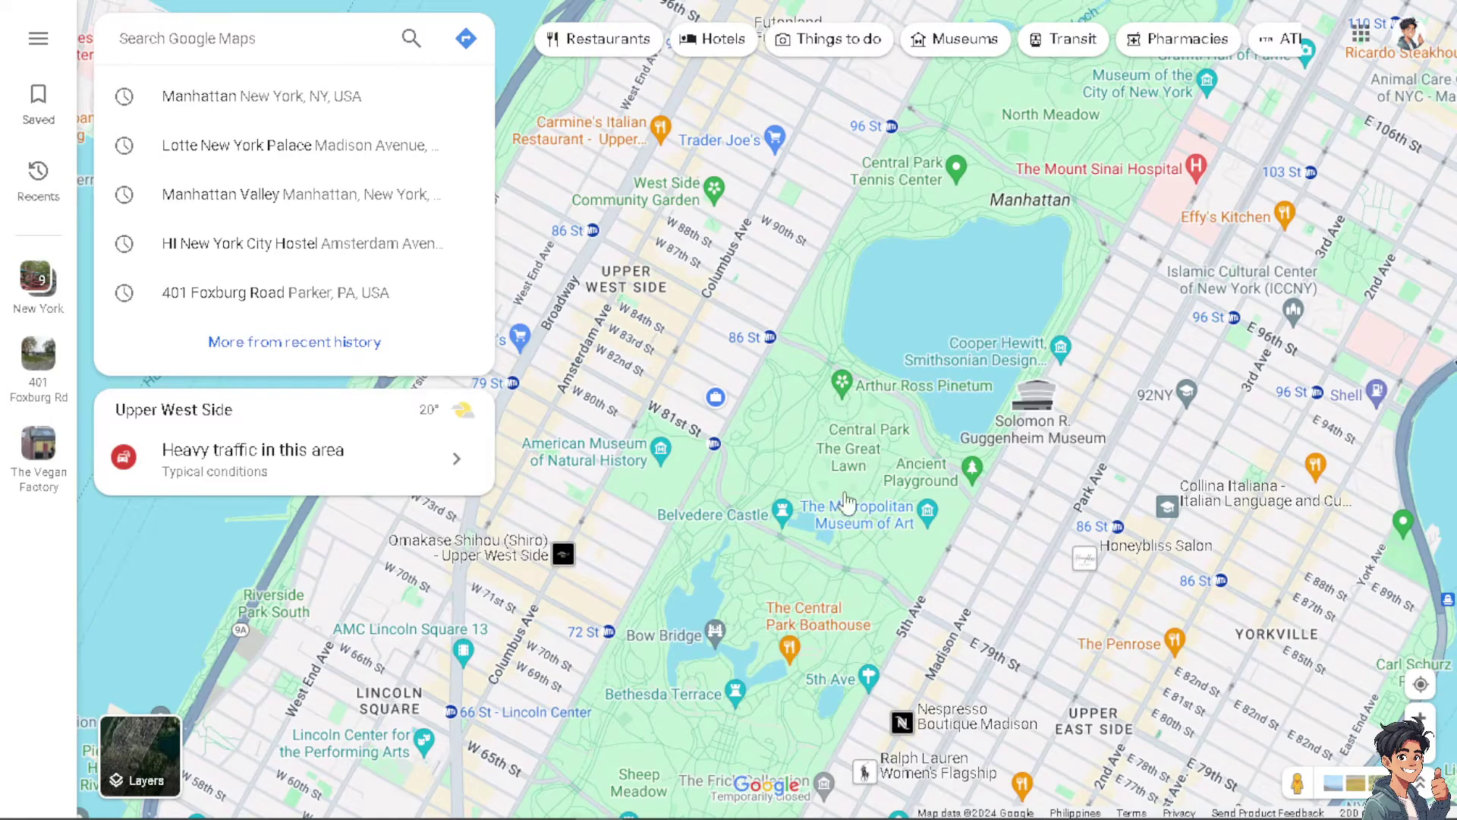
Step: Pan the Google map east from the Upper West Side to the East River and Randalls Island
{"action": "left_click_drag", "start_coordinate": [847, 502], "coordinate": [250, 434]}
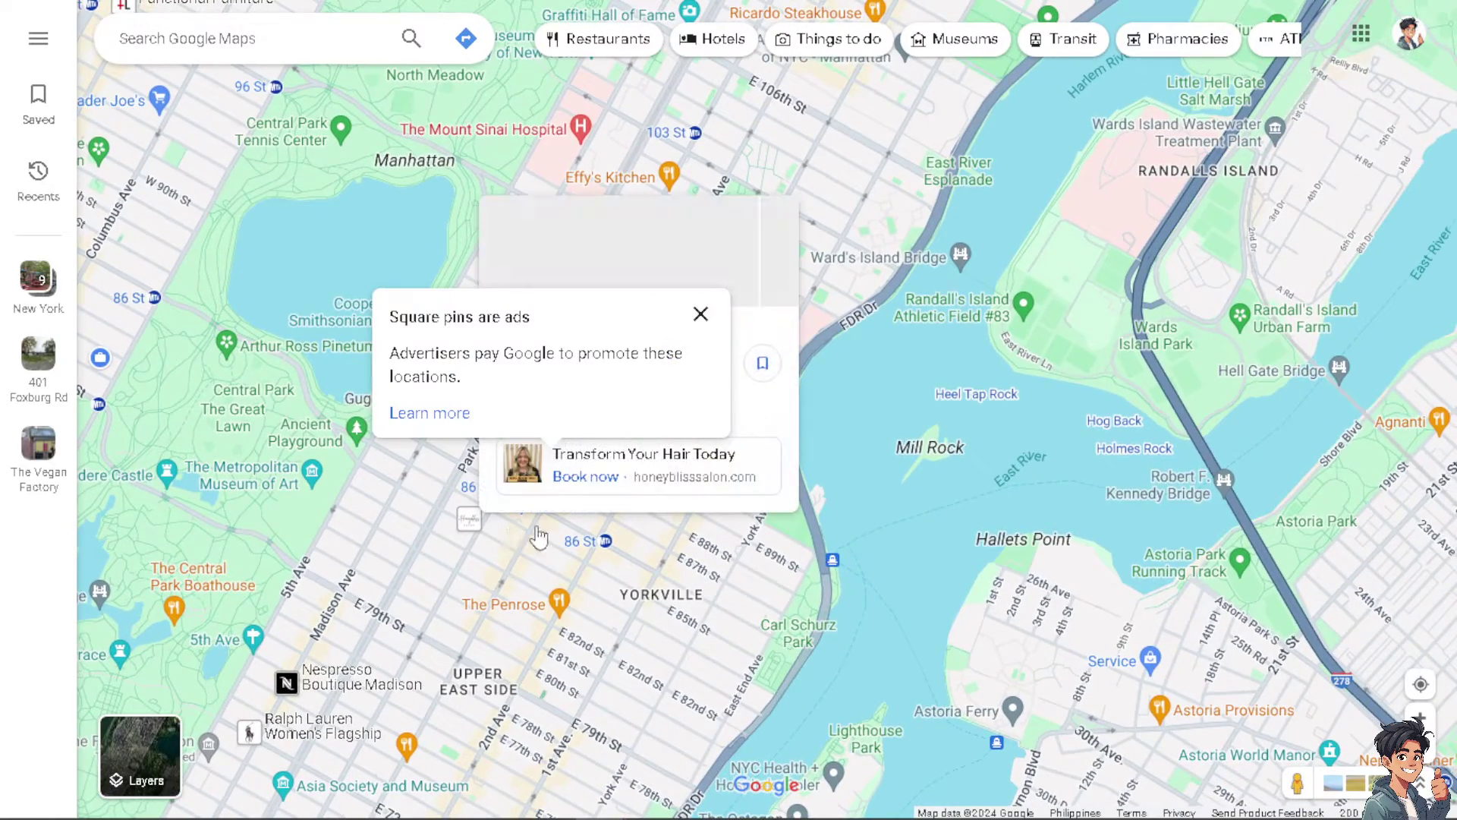
Step: Pan east across Astoria, LaGuardia Airport and College Point to Downtown Flushing and Citi Field
{"action": "left_click_drag", "start_coordinate": [819, 581], "coordinate": [428, 544]}
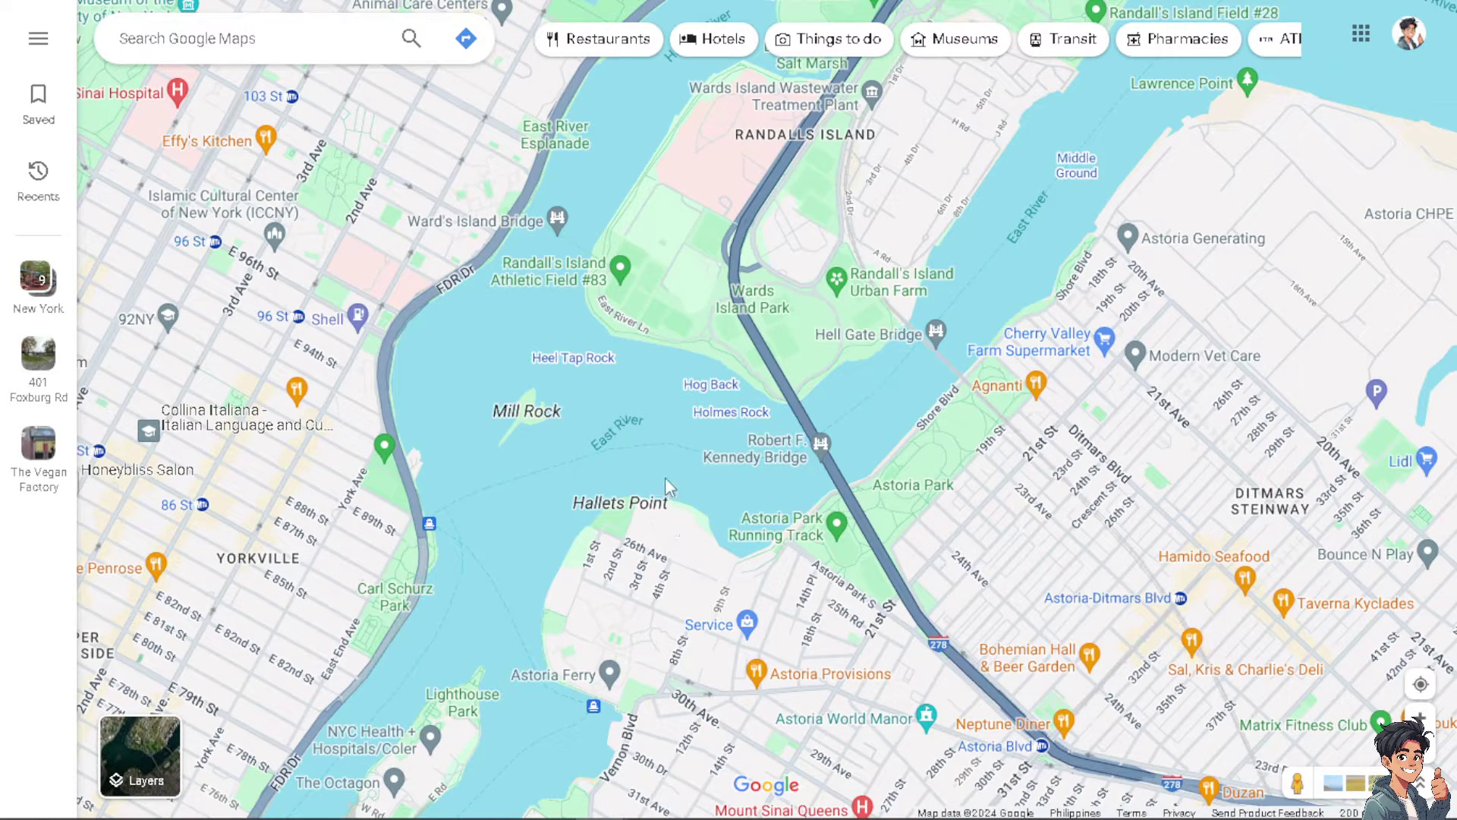
{"action": "left_click_drag", "start_coordinate": [711, 474], "coordinate": [357, 475]}
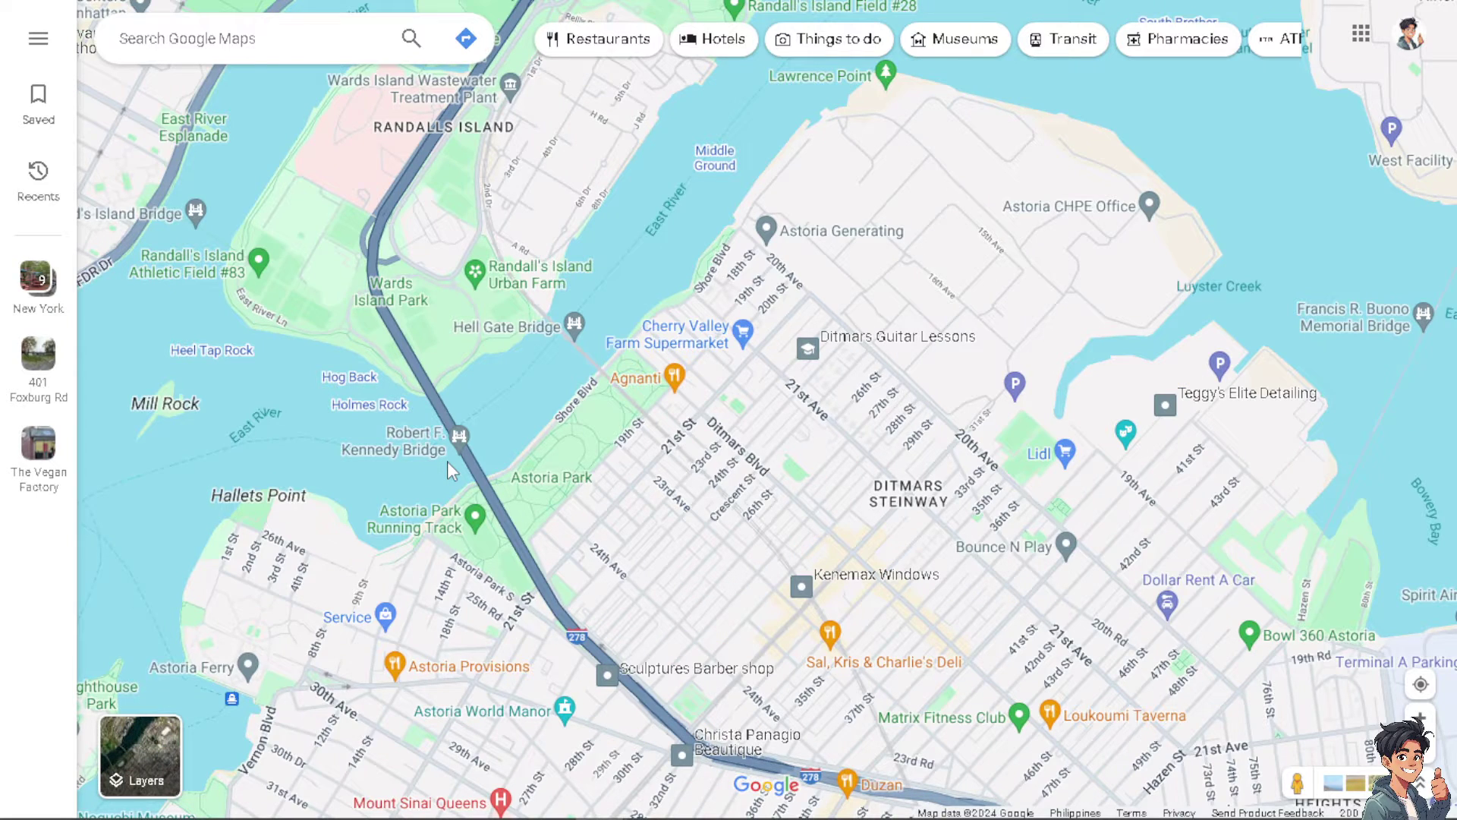
{"action": "left_click_drag", "start_coordinate": [797, 454], "coordinate": [501, 402]}
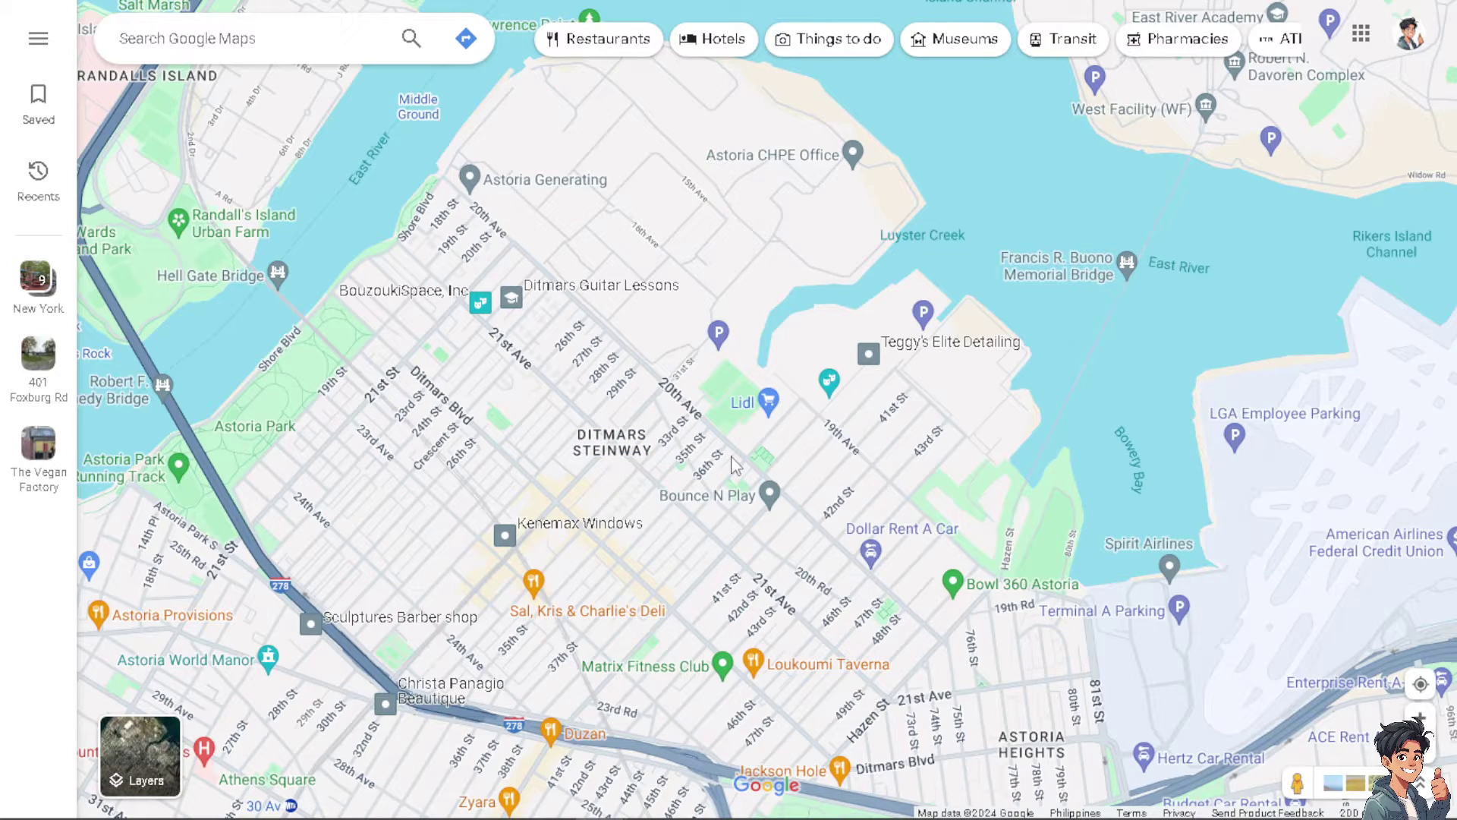
{"action": "left_click_drag", "start_coordinate": [737, 461], "coordinate": [672, 439]}
{"action": "left_click_drag", "start_coordinate": [793, 480], "coordinate": [497, 396]}
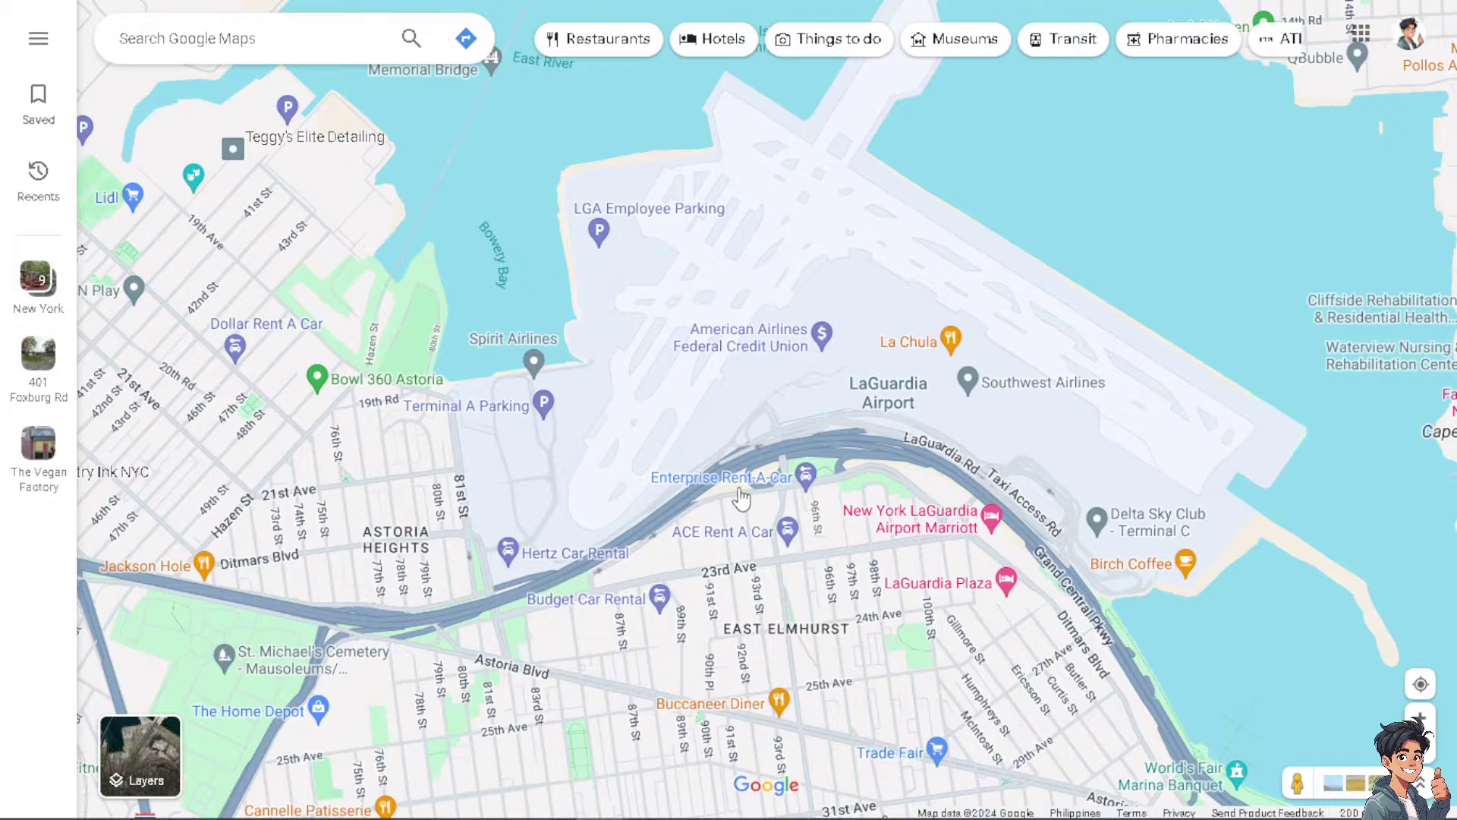
{"action": "left_click_drag", "start_coordinate": [740, 497], "coordinate": [484, 472]}
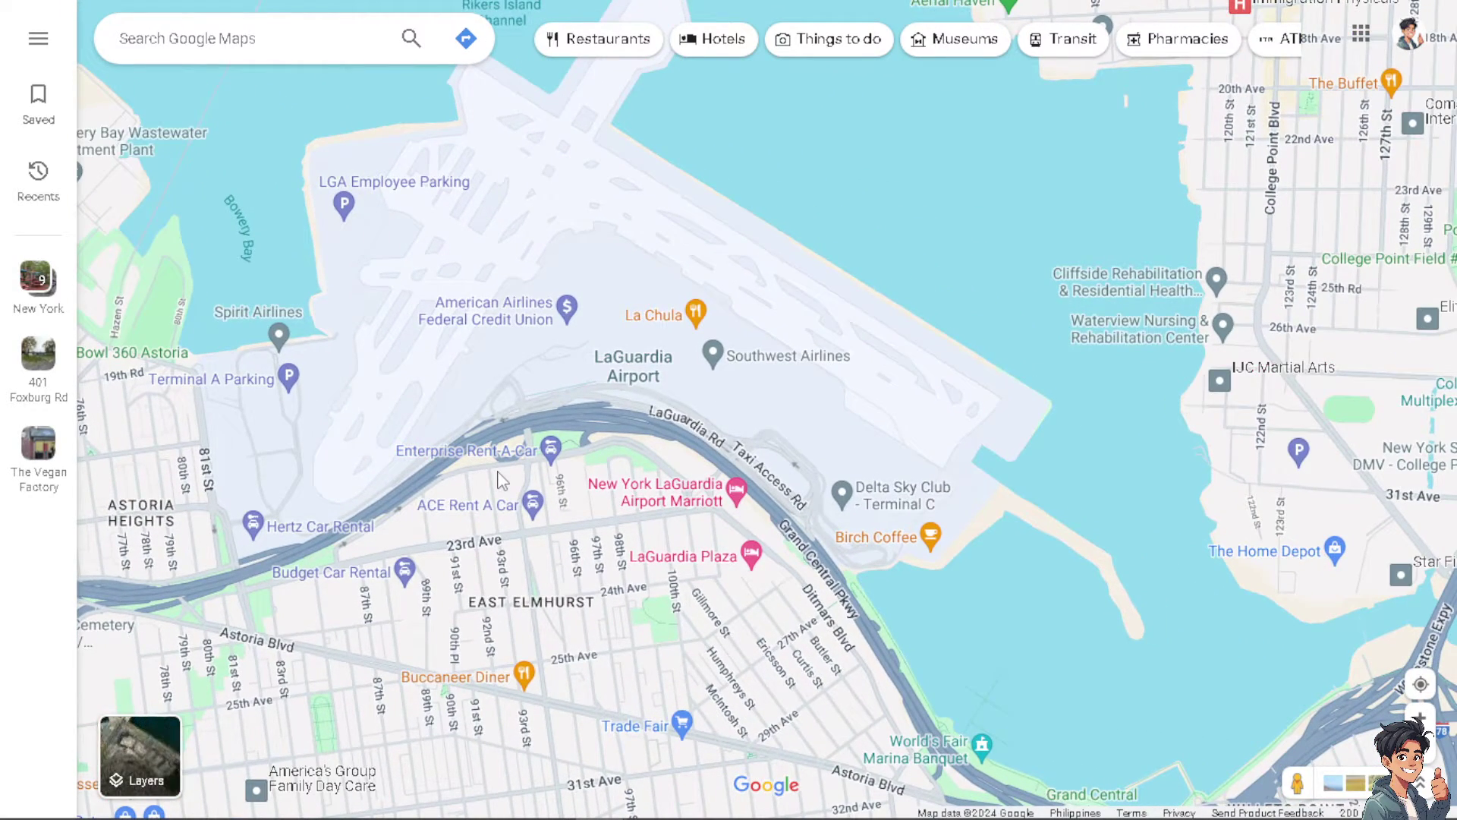
{"action": "left_click_drag", "start_coordinate": [699, 494], "coordinate": [277, 485]}
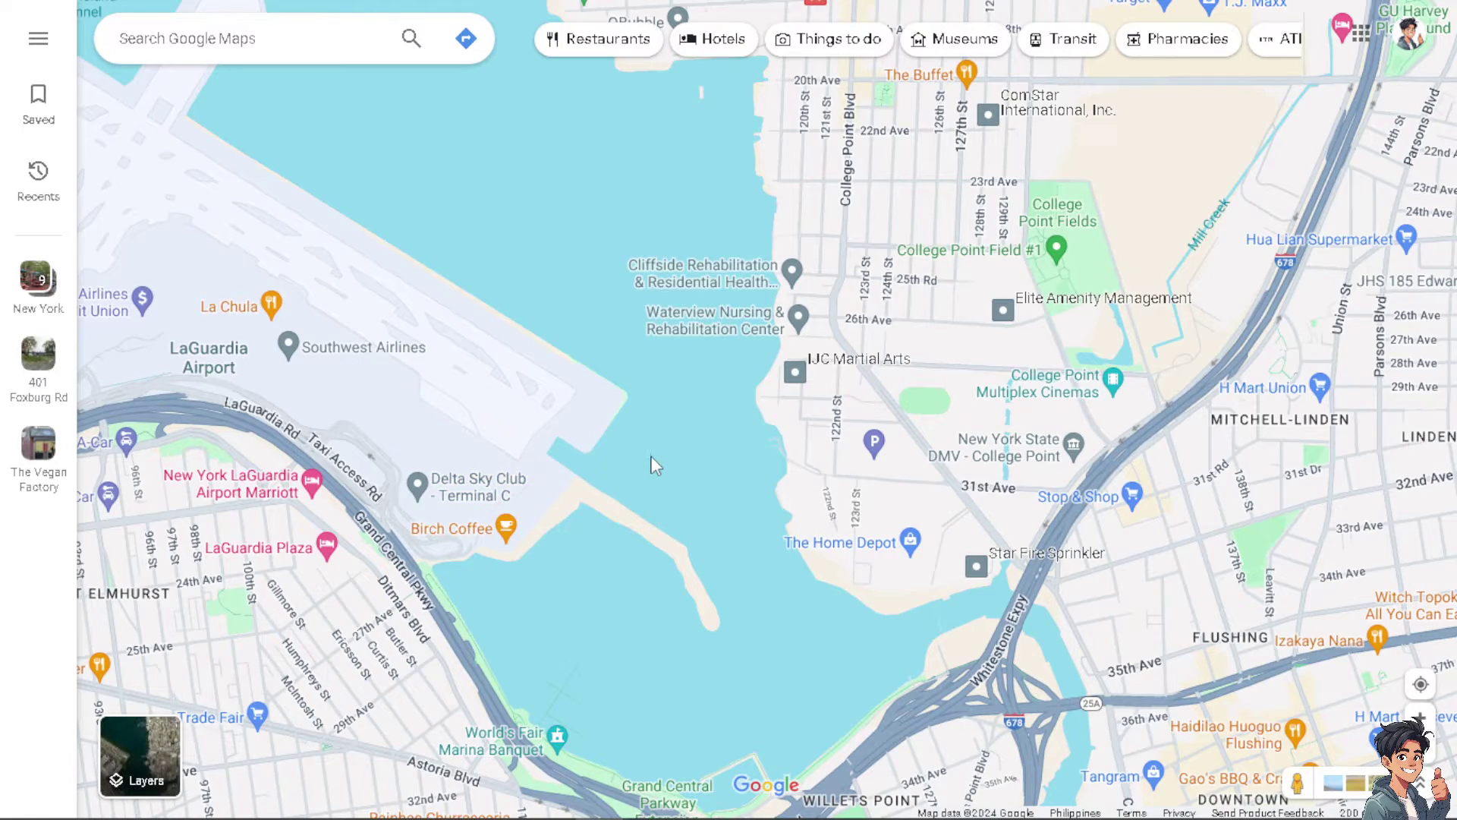
{"action": "left_click_drag", "start_coordinate": [654, 462], "coordinate": [471, 351]}
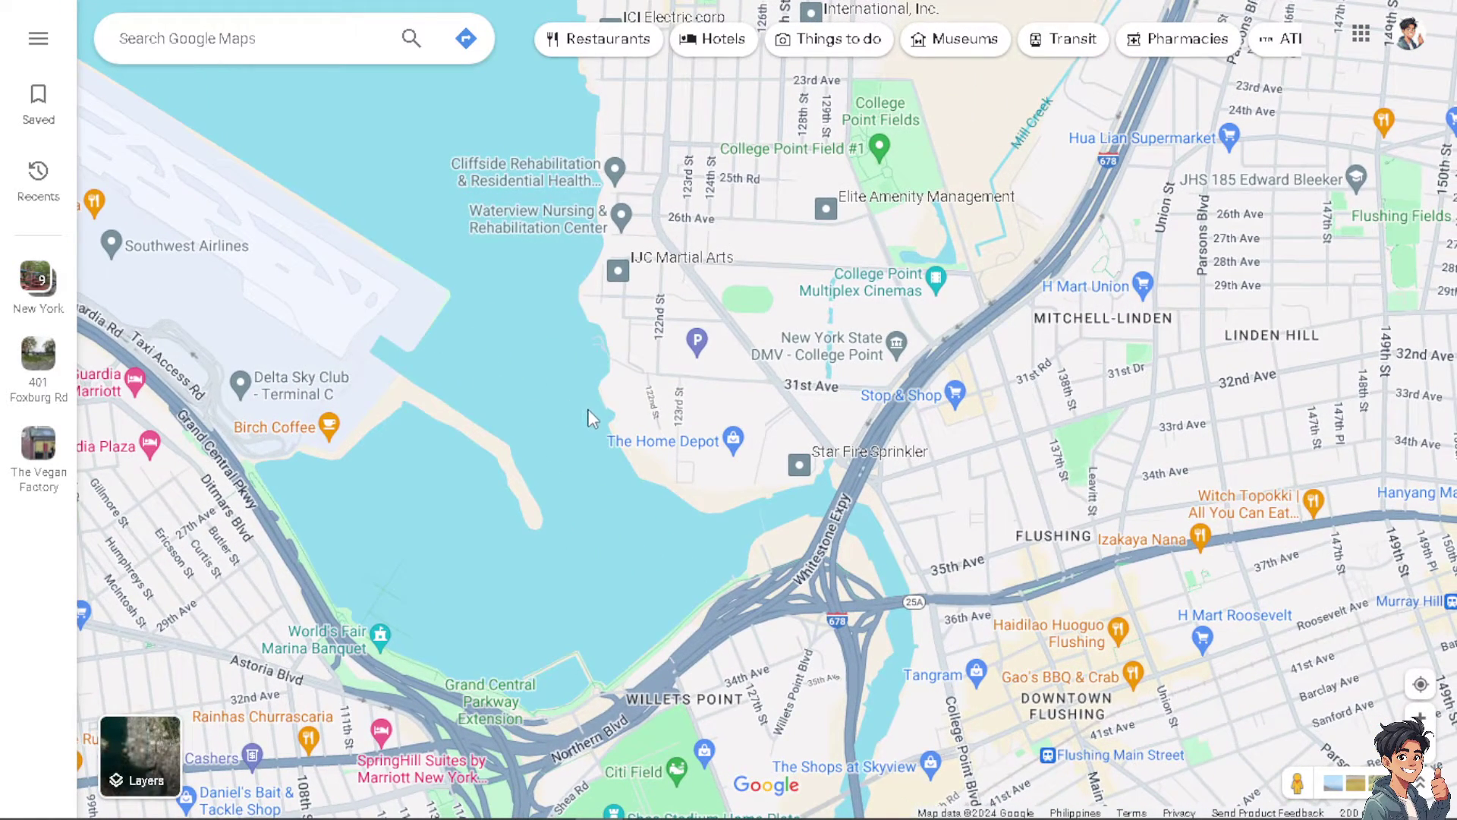
{"action": "left_click_drag", "start_coordinate": [589, 417], "coordinate": [358, 325]}
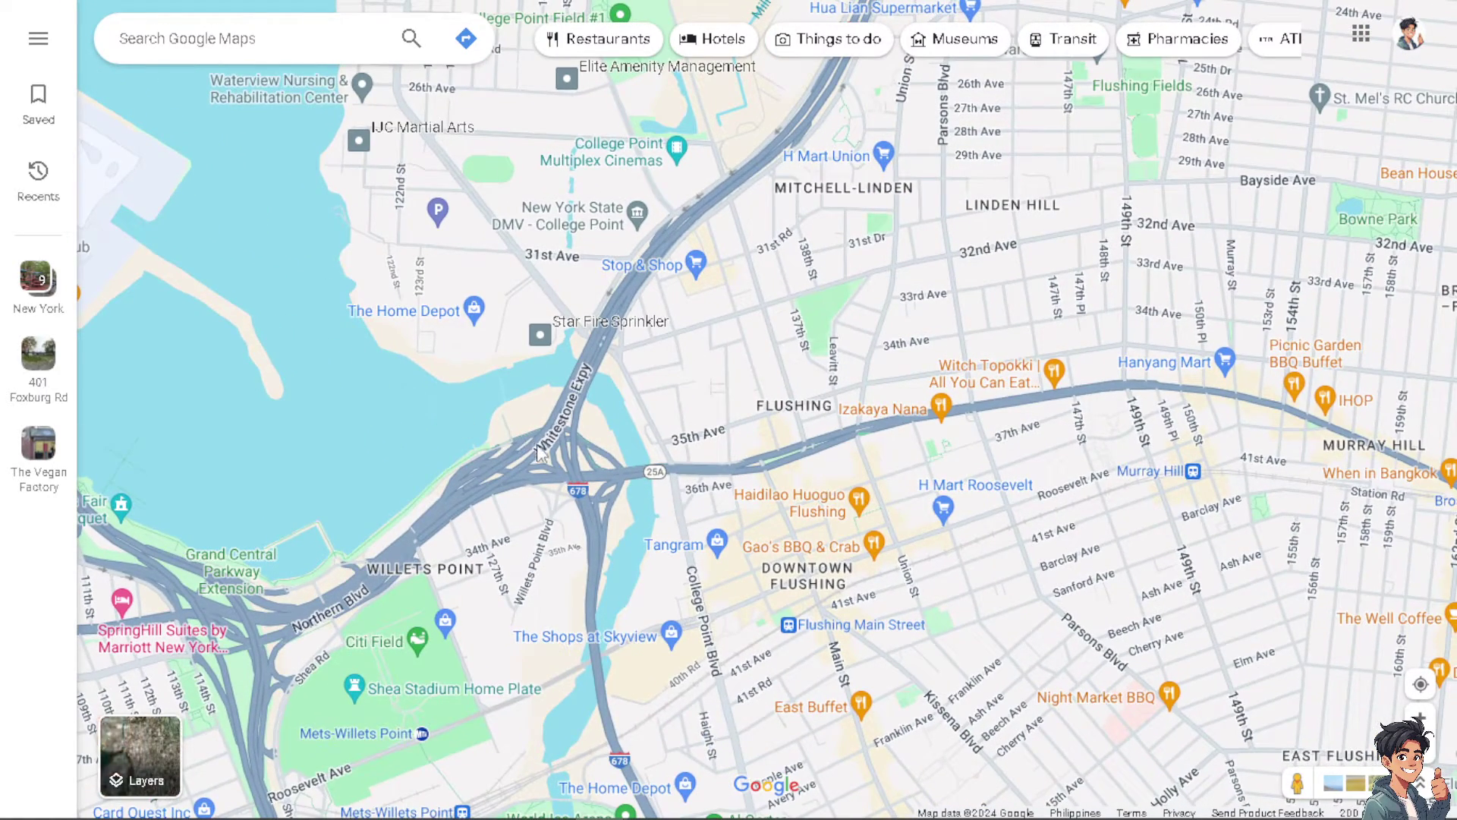
{"action": "left_click_drag", "start_coordinate": [595, 466], "coordinate": [477, 364]}
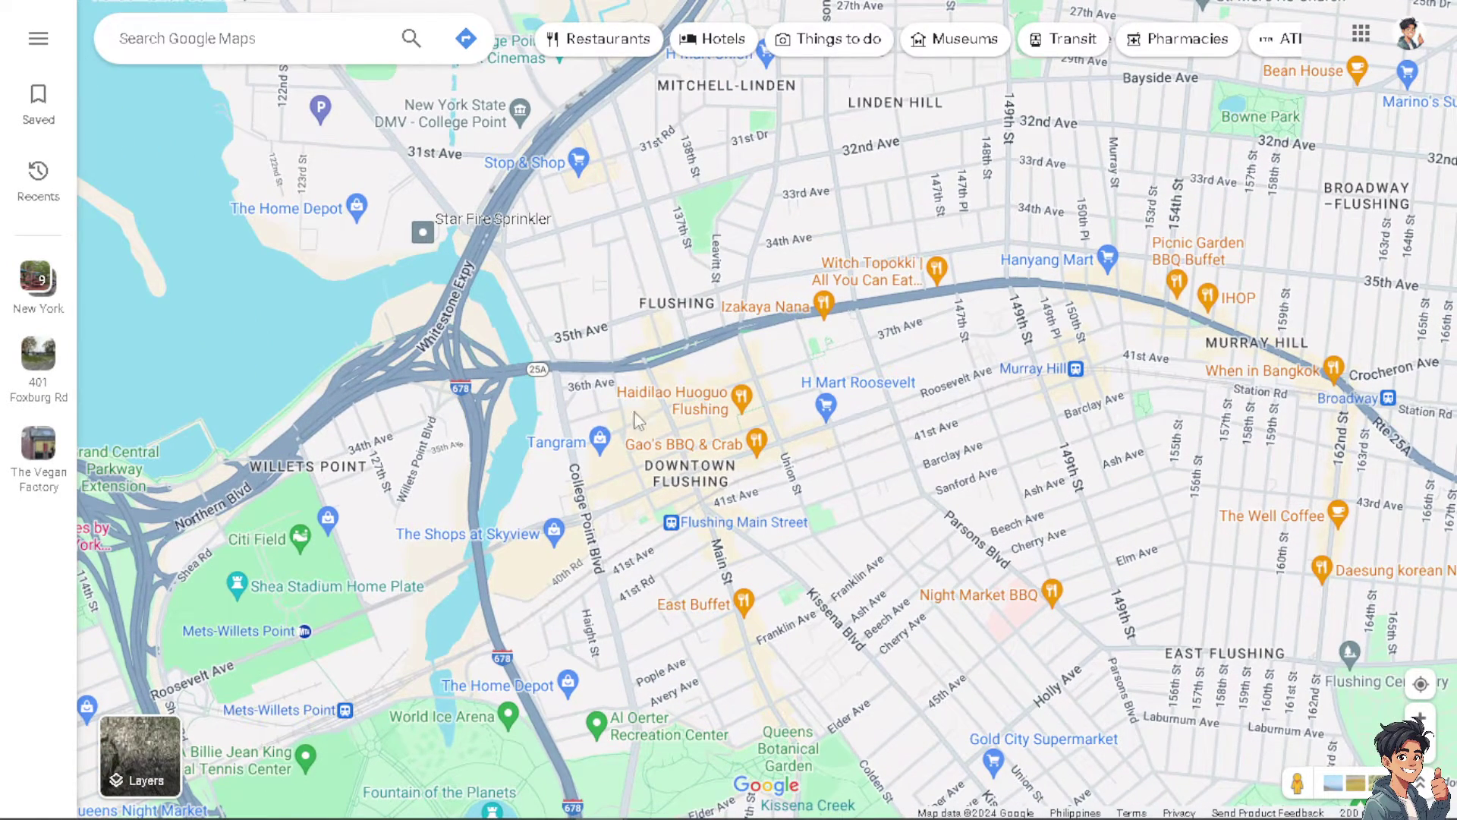
Step: Pan around East Flushing and College Point up to Whitestone and the Cross Island Parkway
{"action": "left_click_drag", "start_coordinate": [676, 415], "coordinate": [492, 321]}
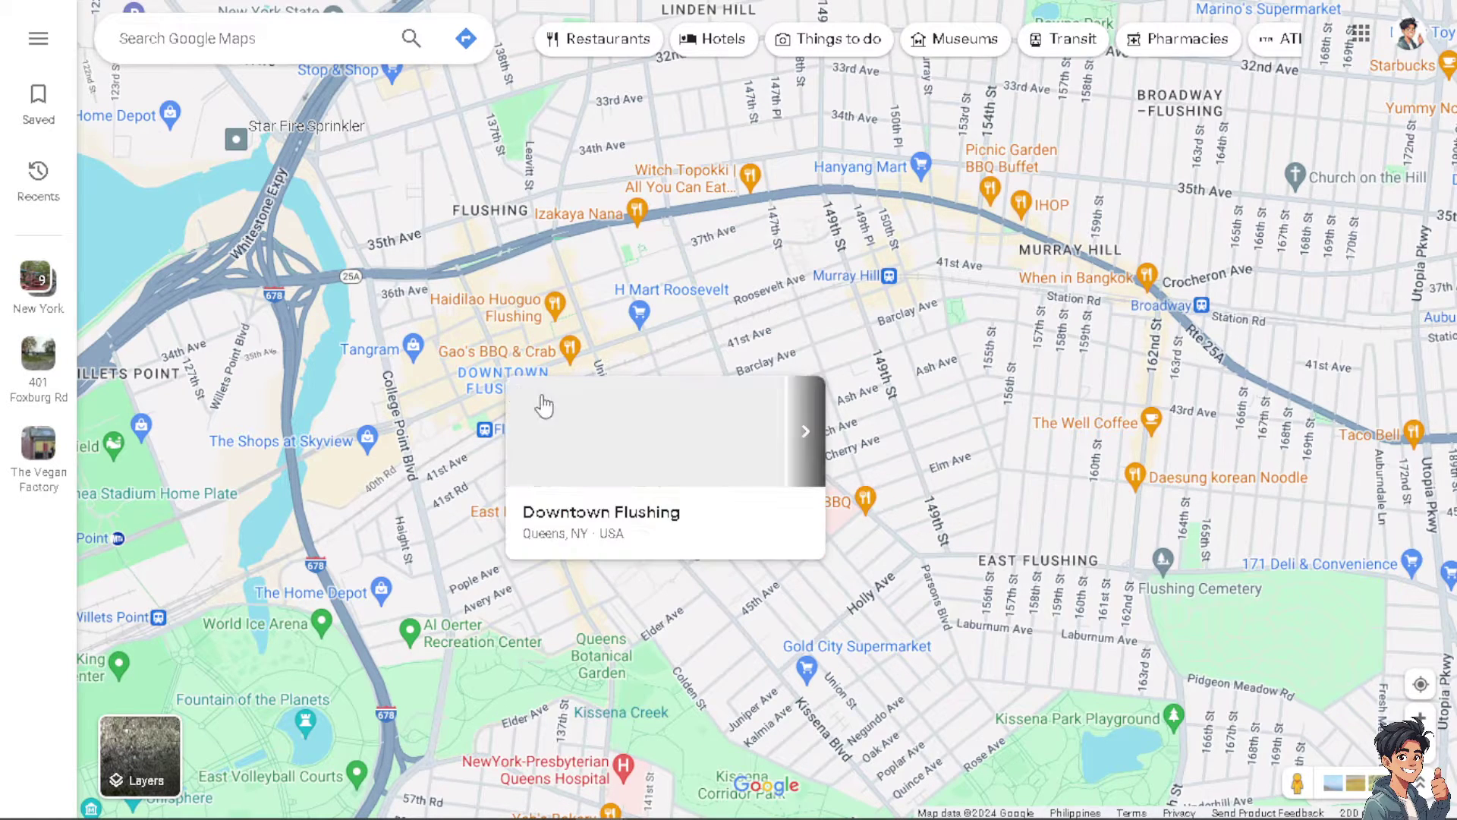
{"action": "mouse_move", "coordinate": [501, 199]}
{"action": "left_click_drag", "start_coordinate": [501, 199], "coordinate": [340, 280]}
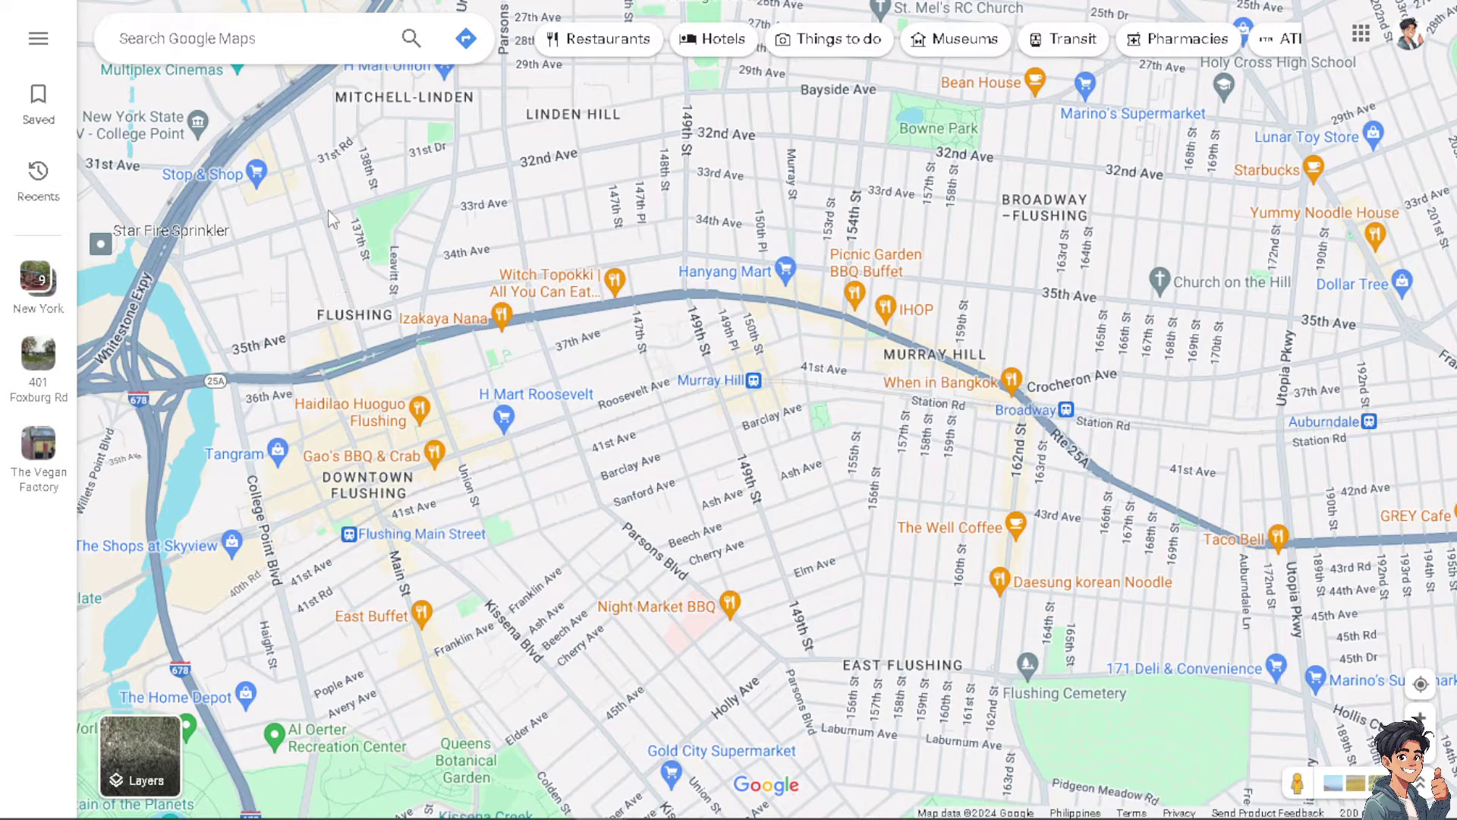
{"action": "left_click_drag", "start_coordinate": [337, 208], "coordinate": [334, 422]}
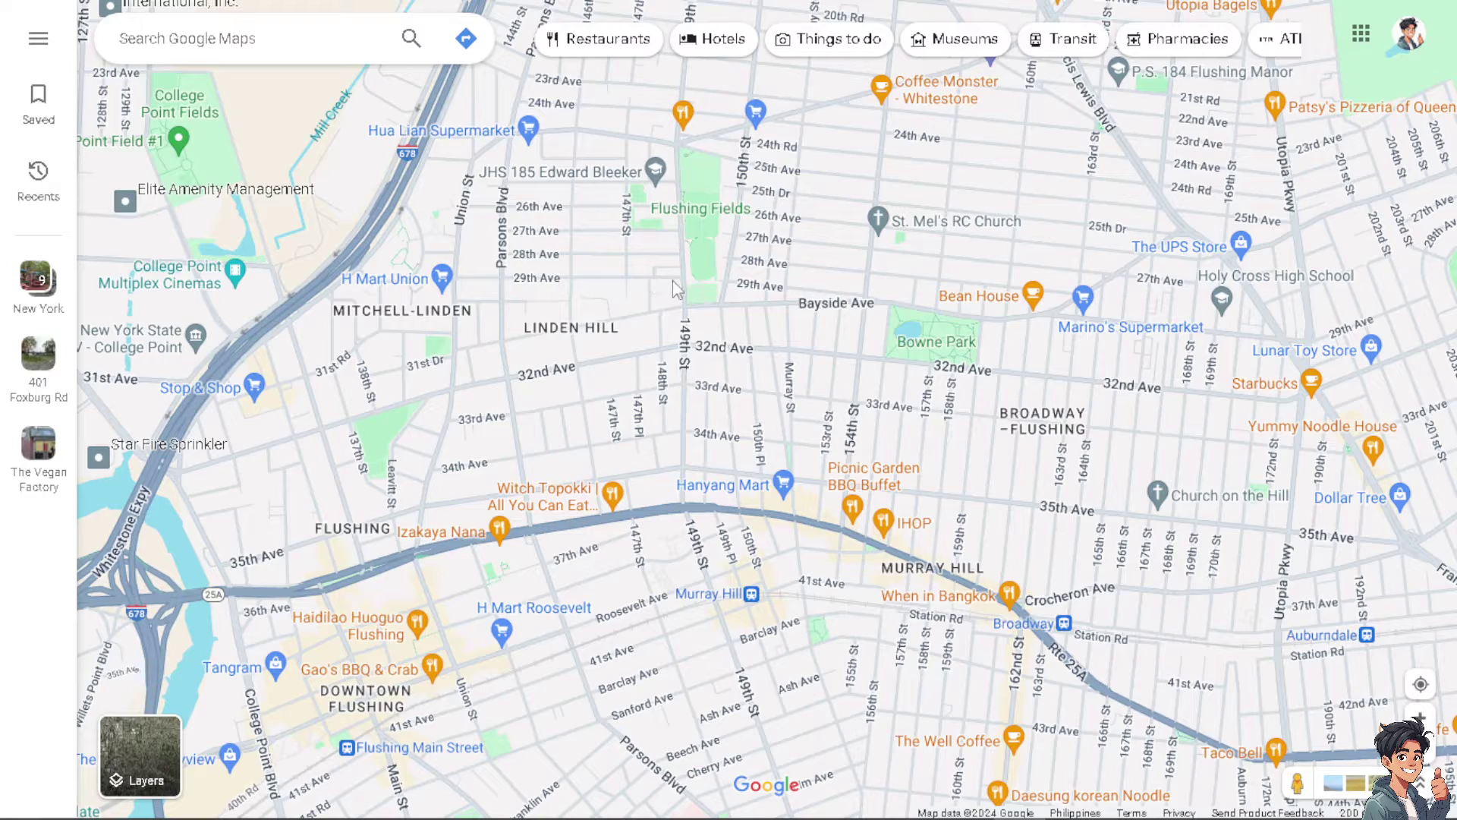
{"action": "left_click_drag", "start_coordinate": [651, 247], "coordinate": [418, 565]}
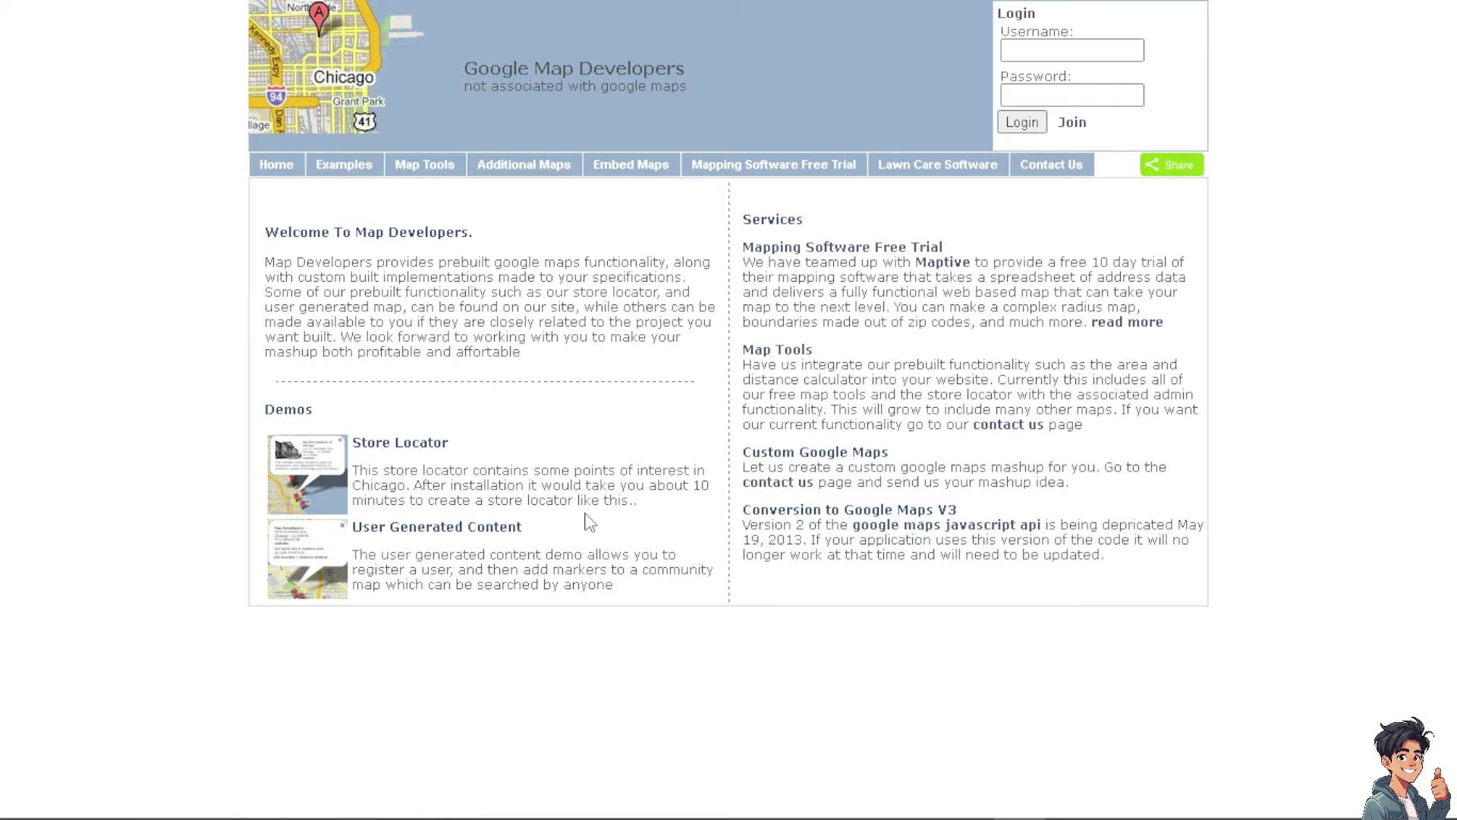
{"action": "mouse_move", "coordinate": [430, 171]}
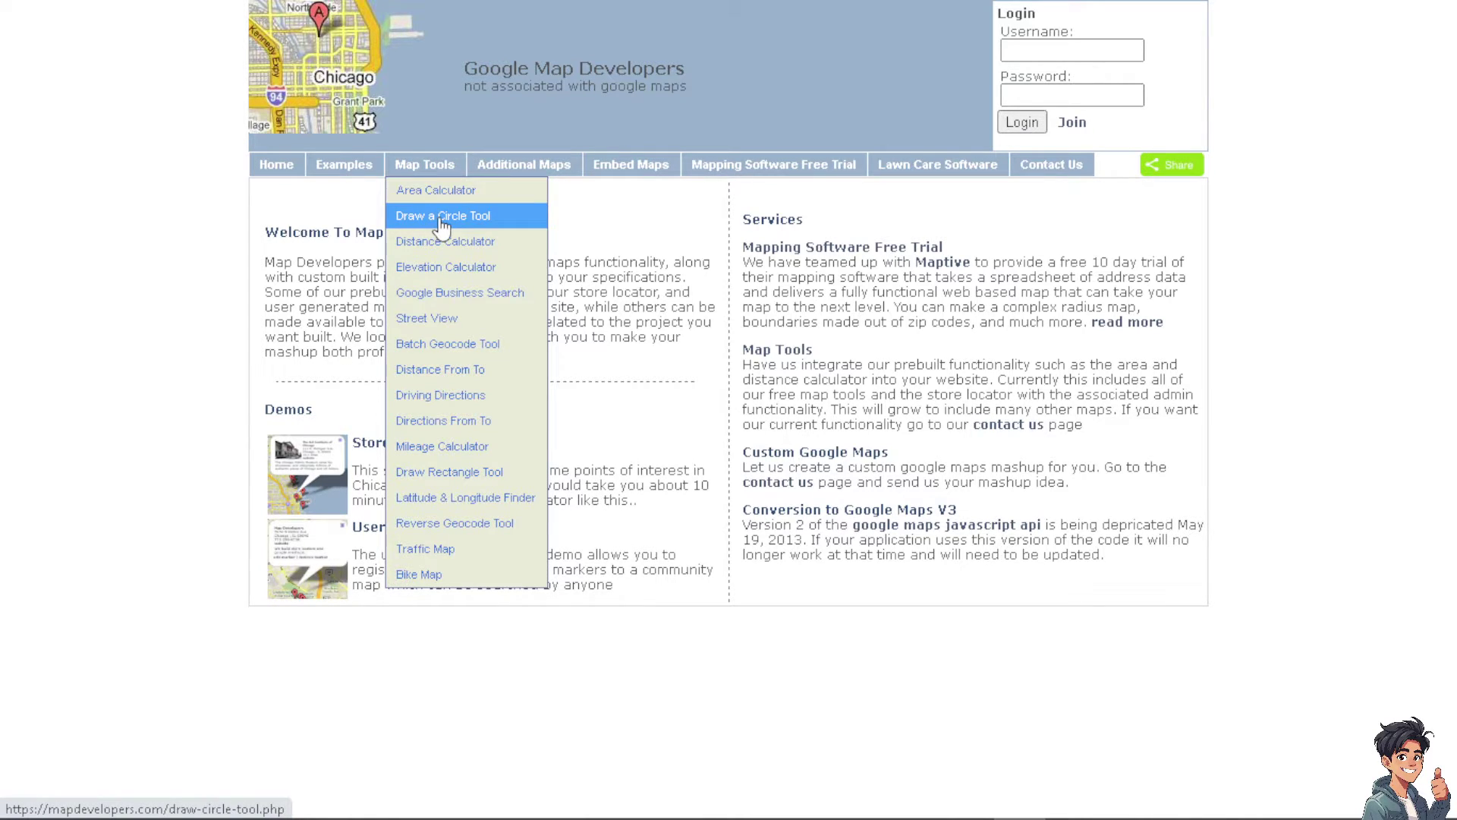
{"action": "left_click", "coordinate": [443, 219]}
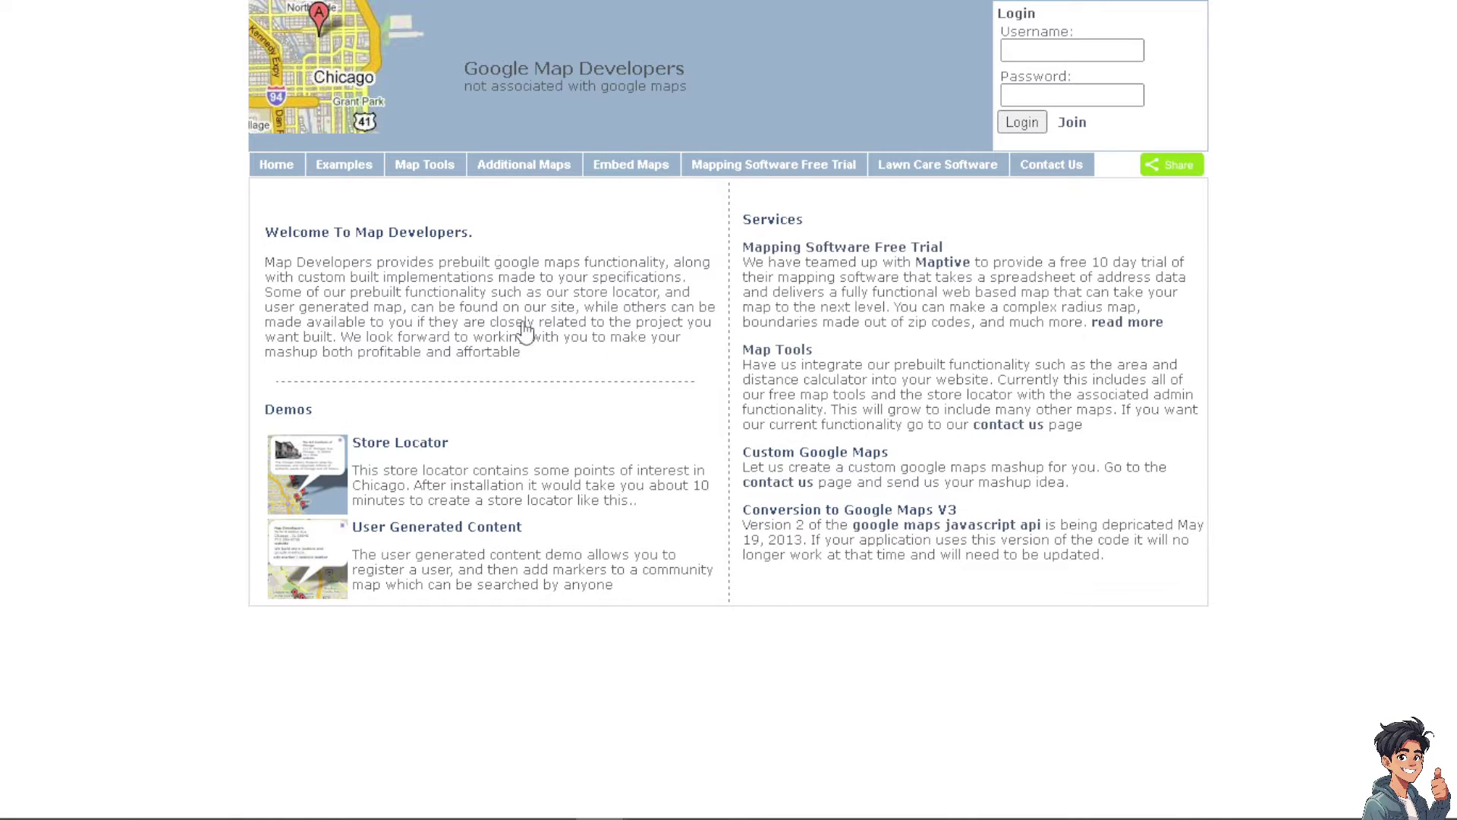
Step: In Draw a Circle, enter New York as the centre address and change the radius from 10 to 3 miles
{"action": "left_click", "coordinate": [429, 167]}
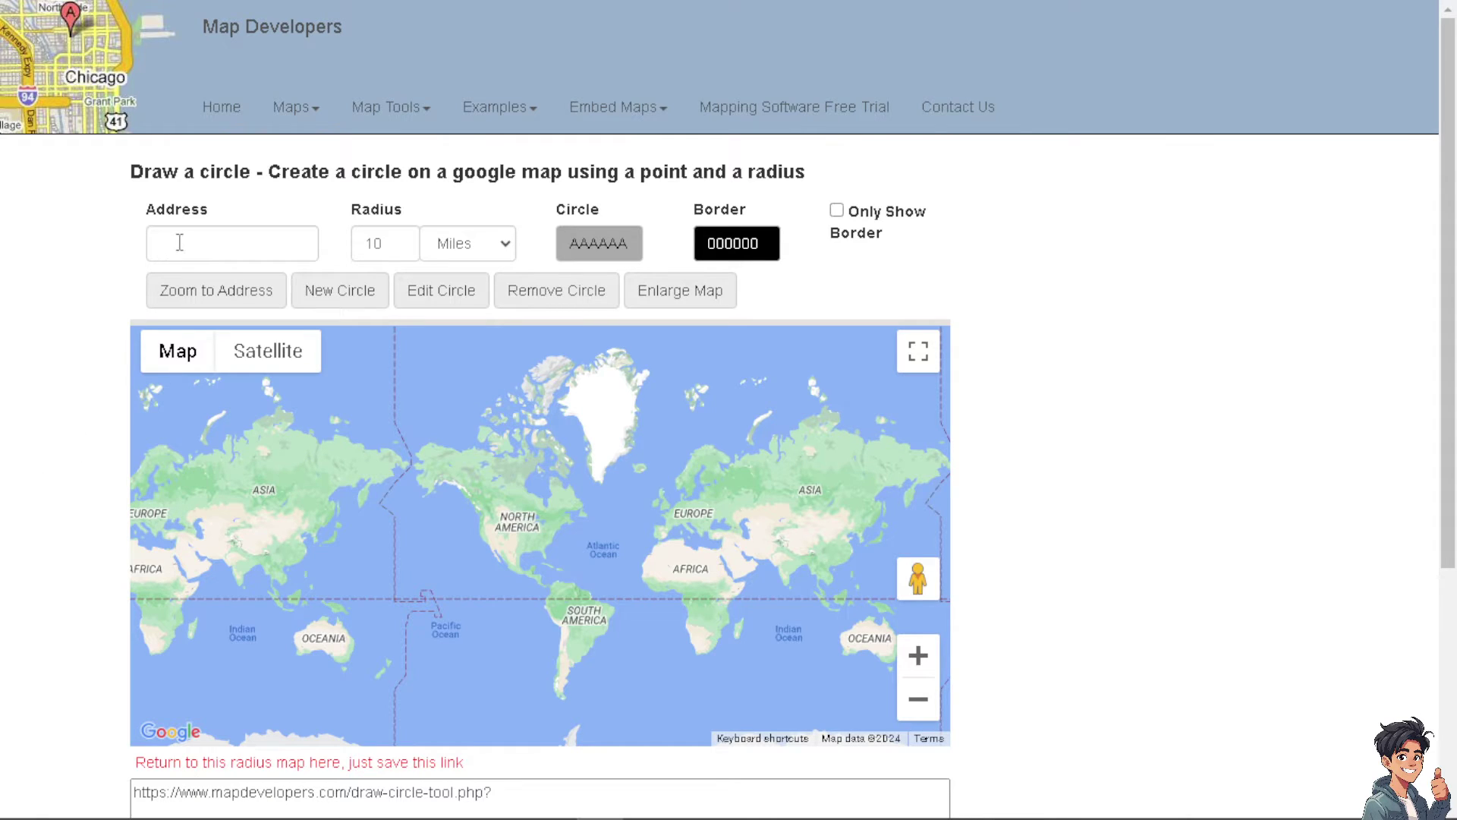
{"action": "left_click", "coordinate": [180, 242]}
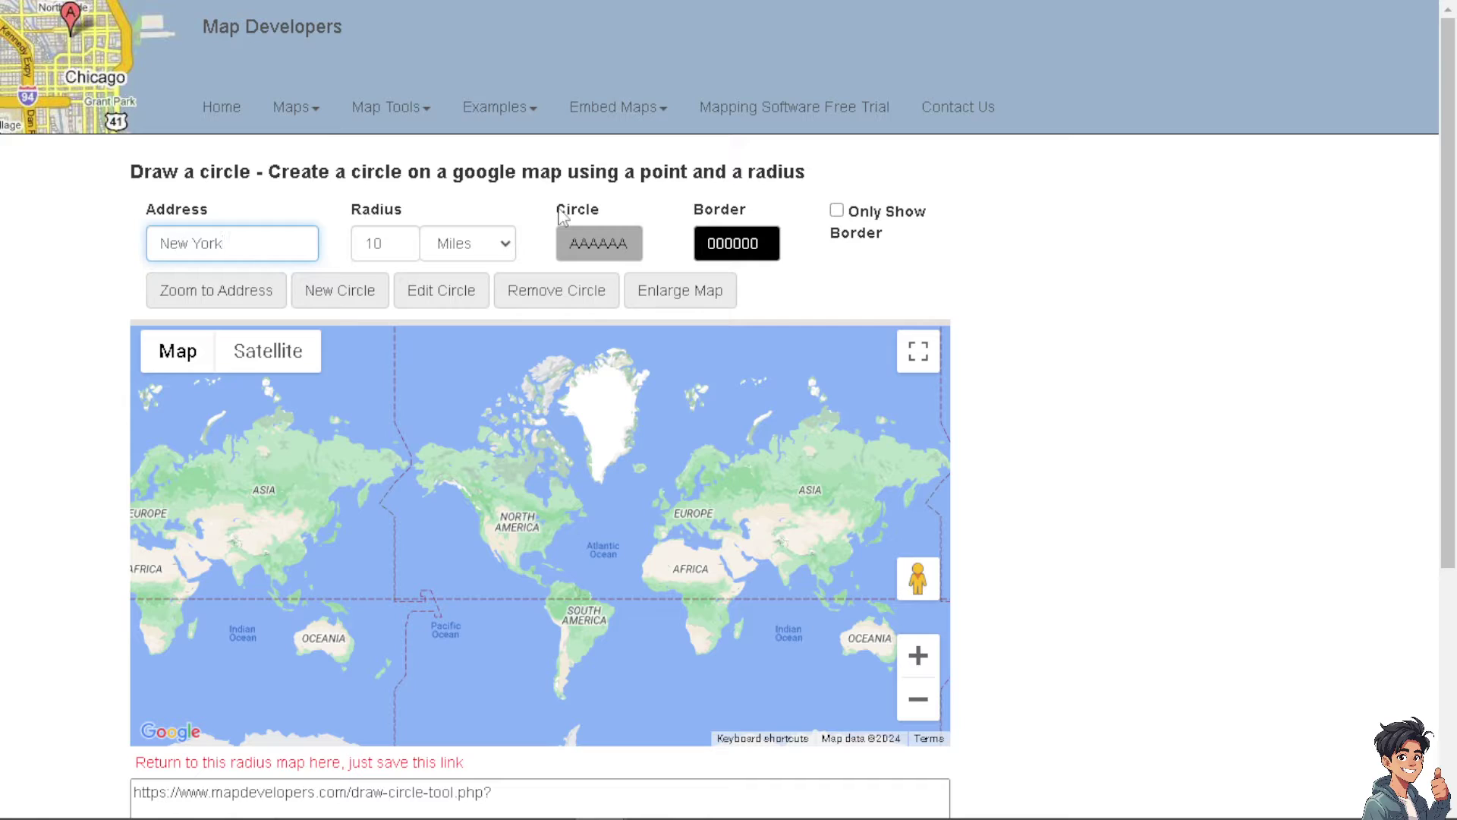
{"action": "key", "text": "BackSpace"}
{"action": "left_click_drag", "start_coordinate": [393, 241], "coordinate": [354, 244]}
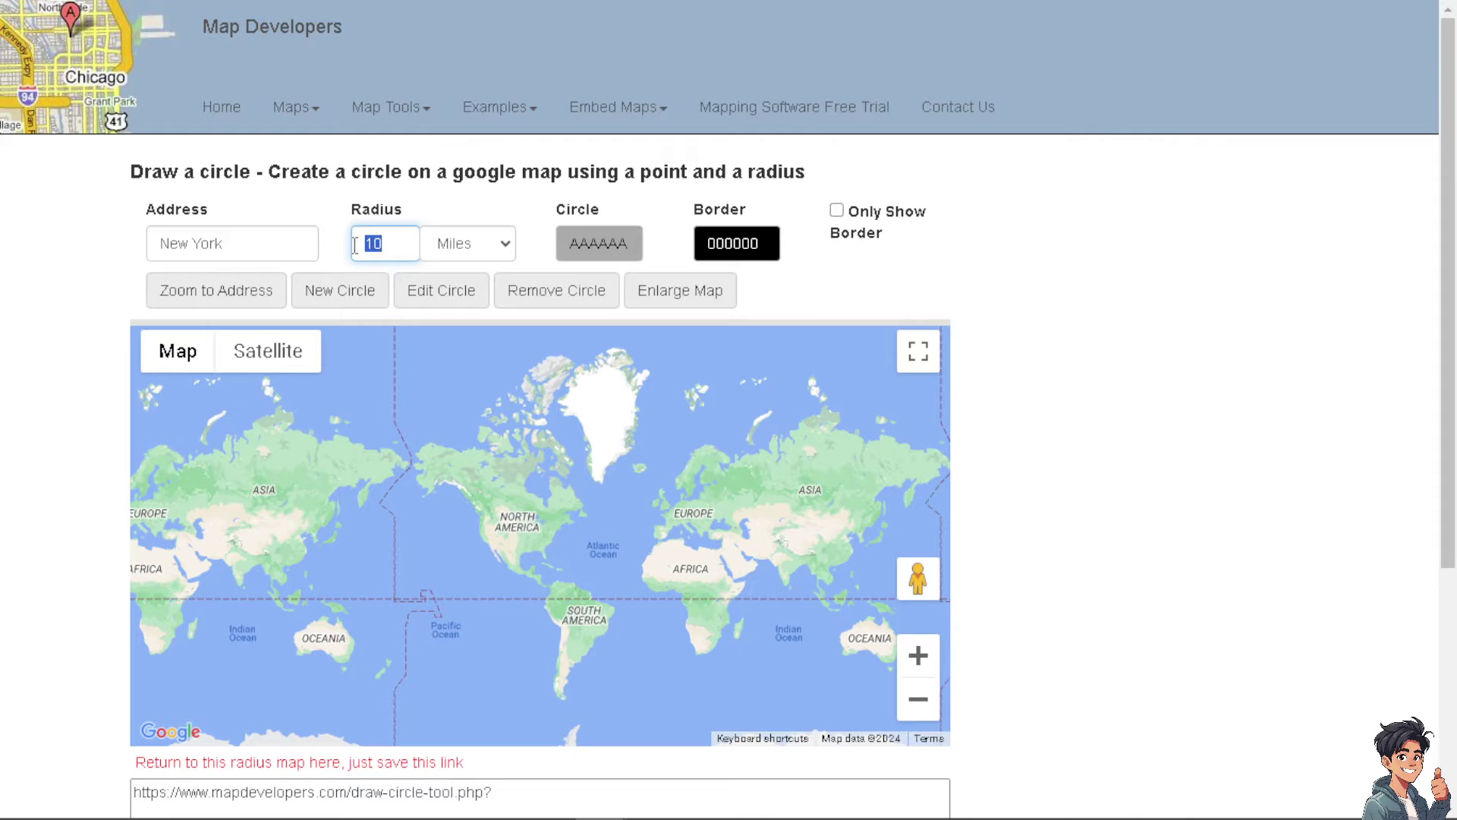
{"action": "type", "text": "20"}
{"action": "mouse_move", "coordinate": [177, 355]}
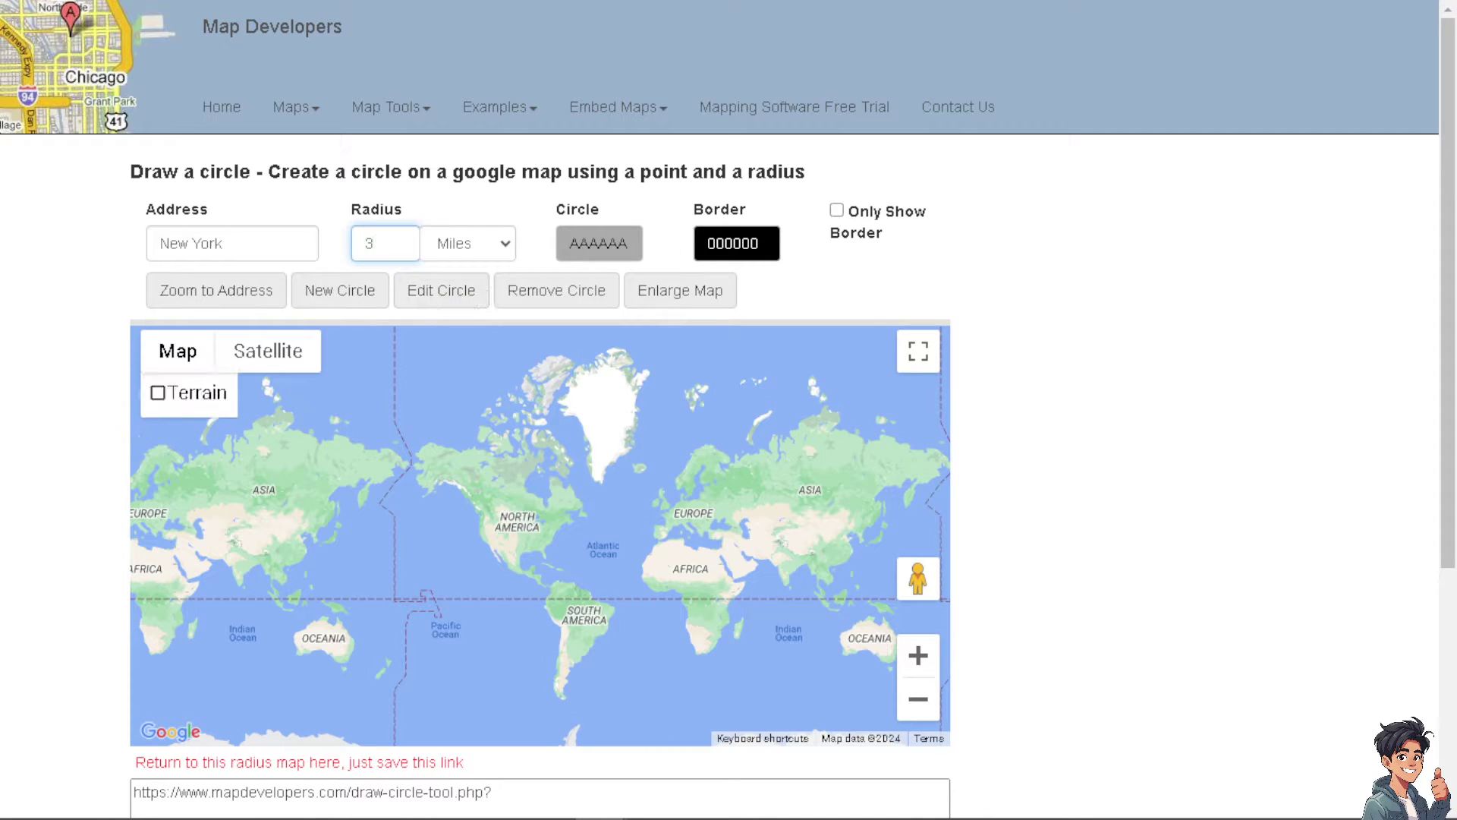
Step: Draw the new 3-mile (4828.02 m) circle centred on New York
{"action": "left_click", "coordinate": [354, 298]}
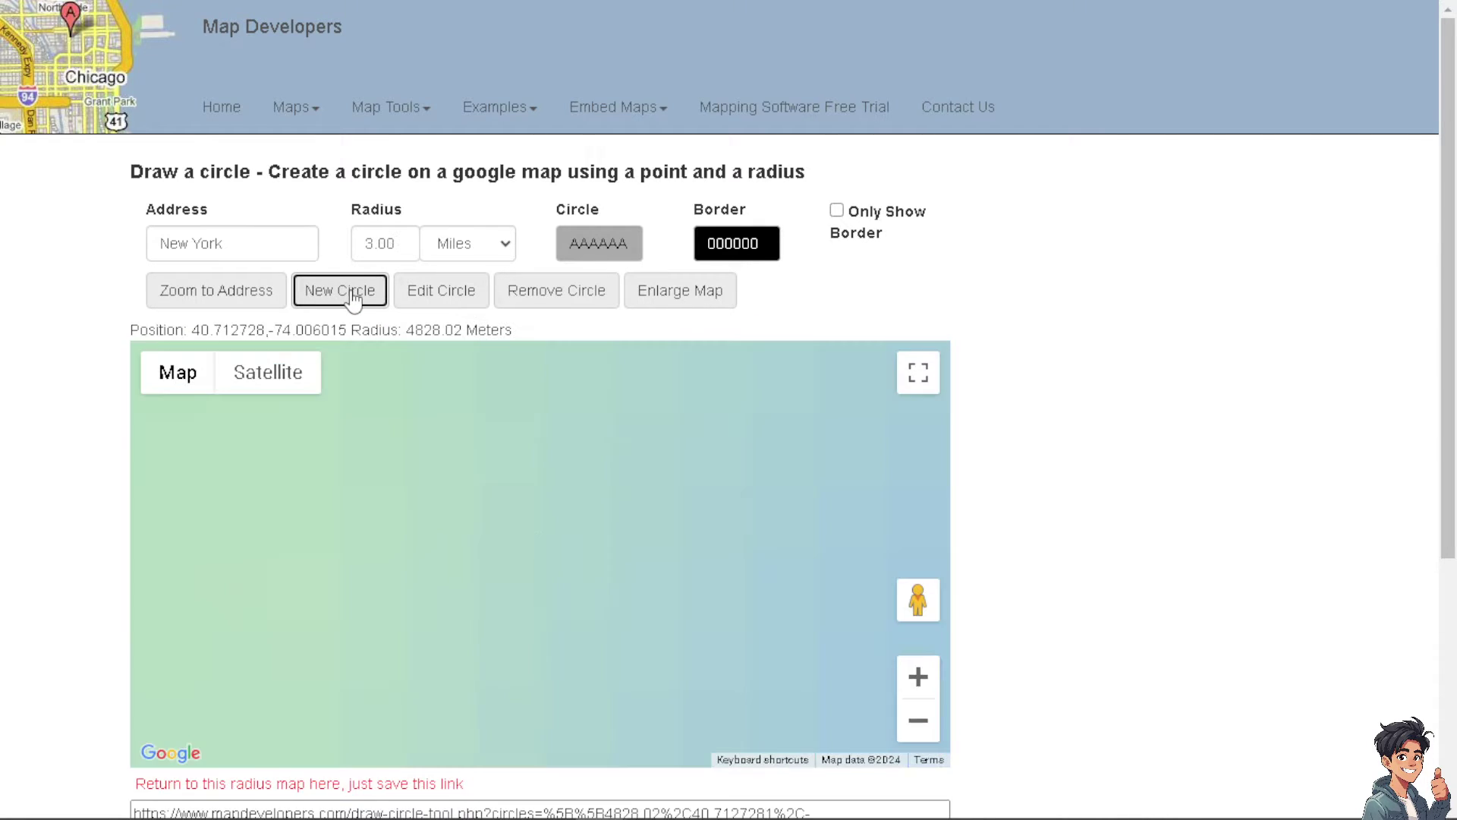
{"action": "scroll", "coordinate": [577, 557], "scroll_direction": "up", "scroll_amount": 2}
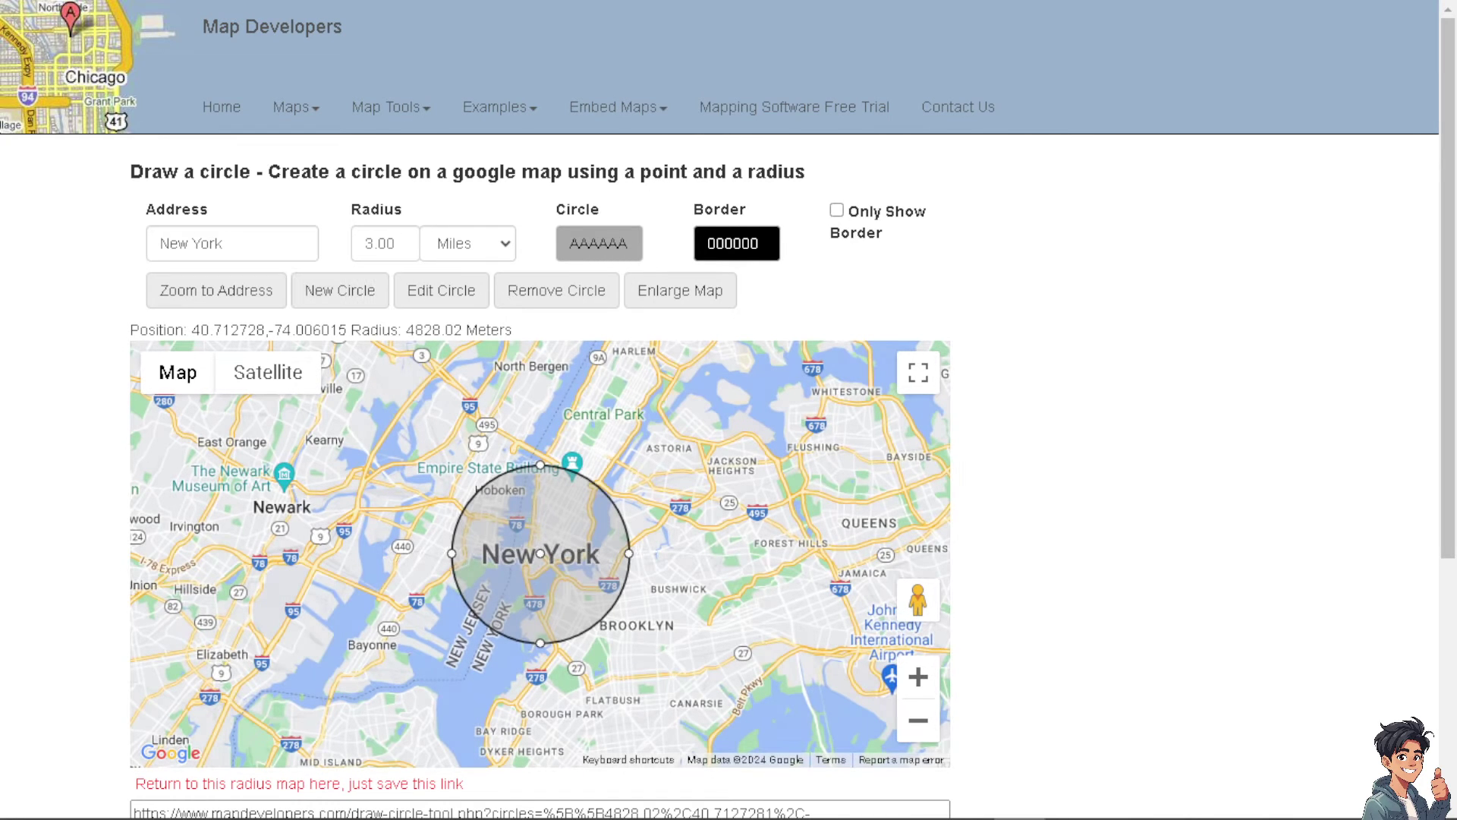
Step: View the circle map full screen, panning over Brooklyn and shifting it to show Midtown and Queens
{"action": "left_click", "coordinate": [919, 374]}
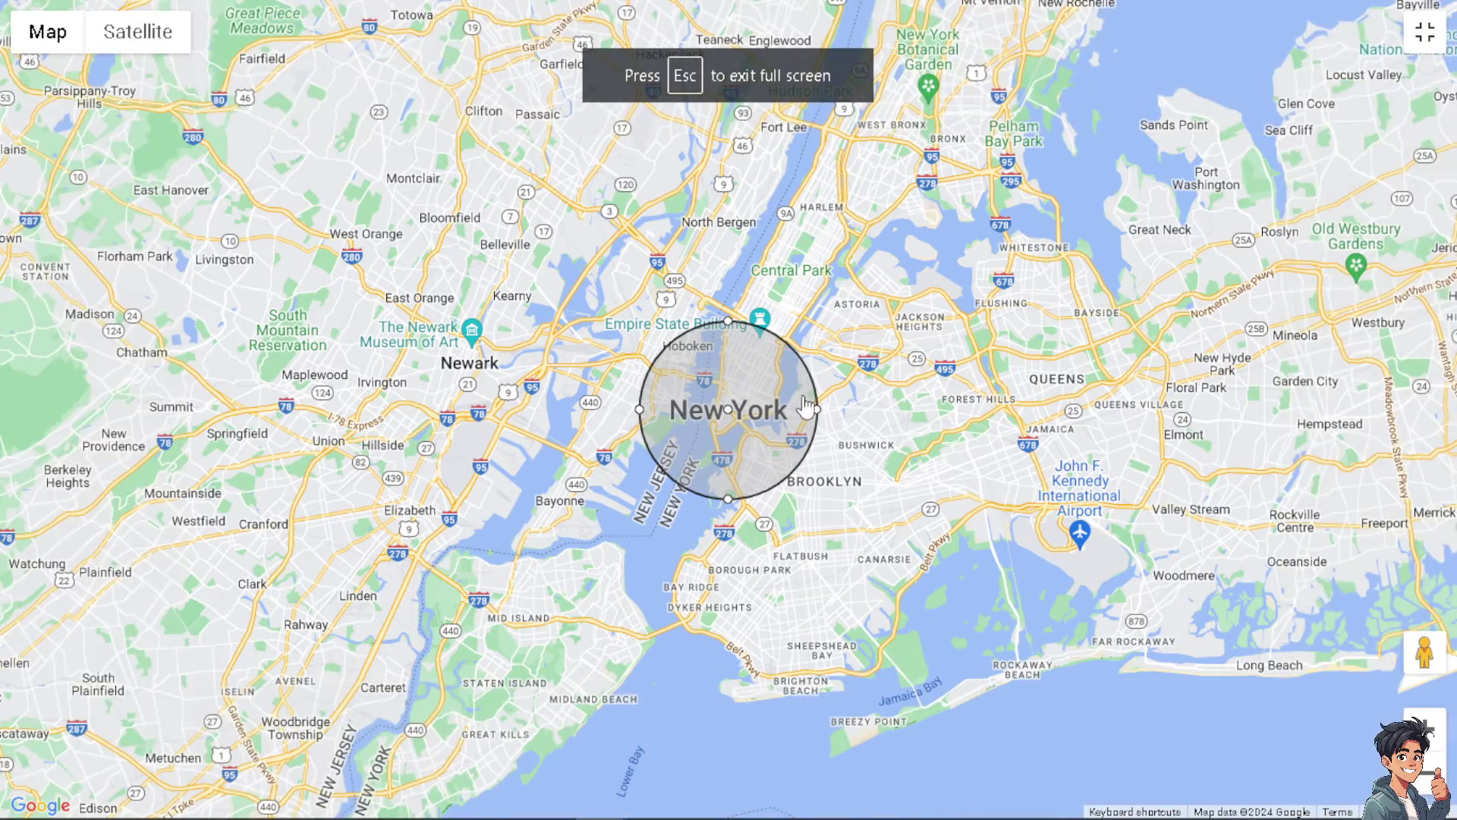
{"action": "scroll", "coordinate": [866, 453], "scroll_direction": "up", "scroll_amount": 1}
{"action": "scroll", "coordinate": [867, 453], "scroll_direction": "up", "scroll_amount": 2}
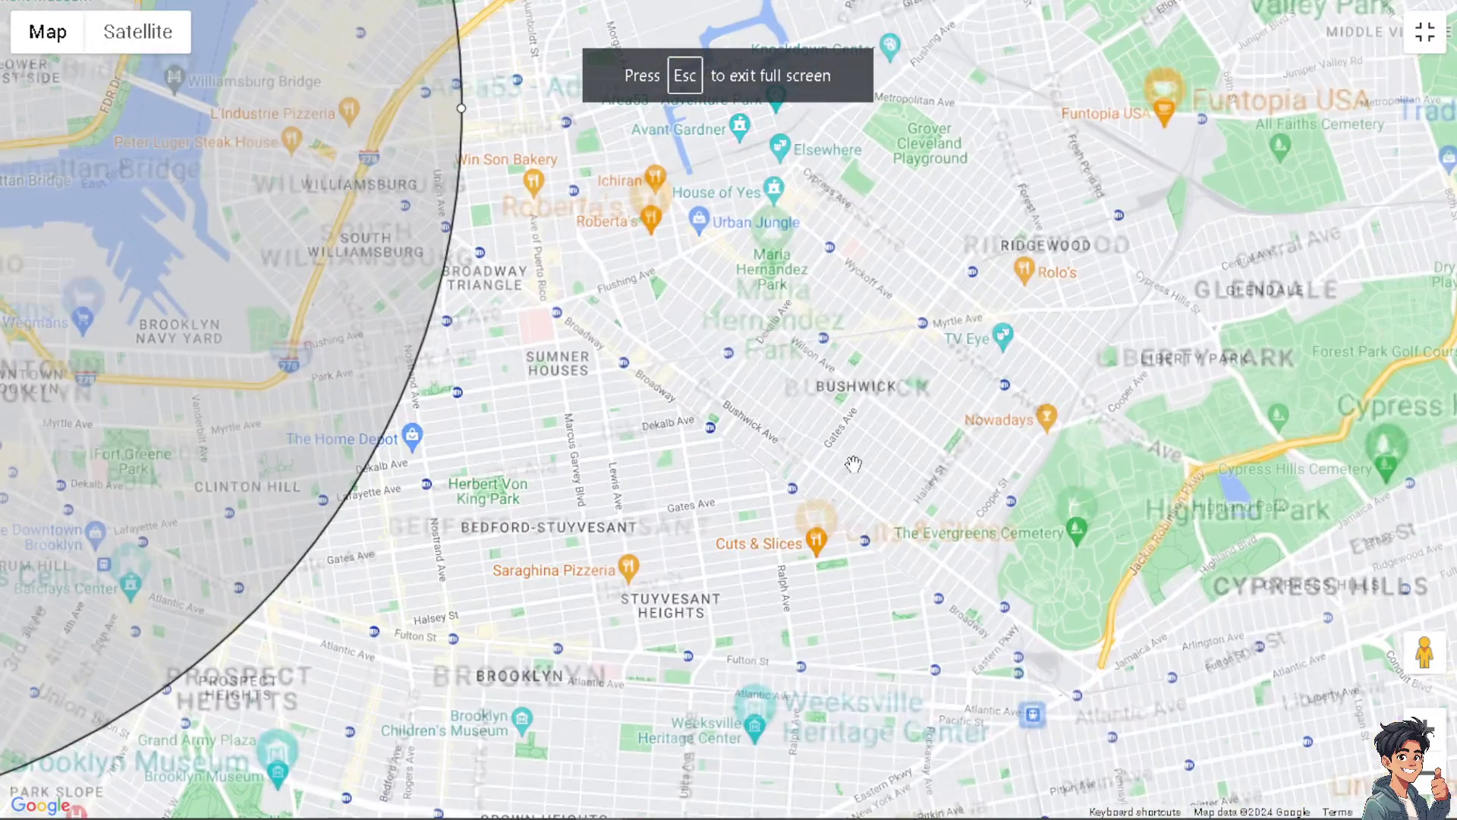
{"action": "left_click_drag", "start_coordinate": [321, 464], "coordinate": [769, 486]}
{"action": "scroll", "coordinate": [667, 508], "scroll_direction": "down", "scroll_amount": 2}
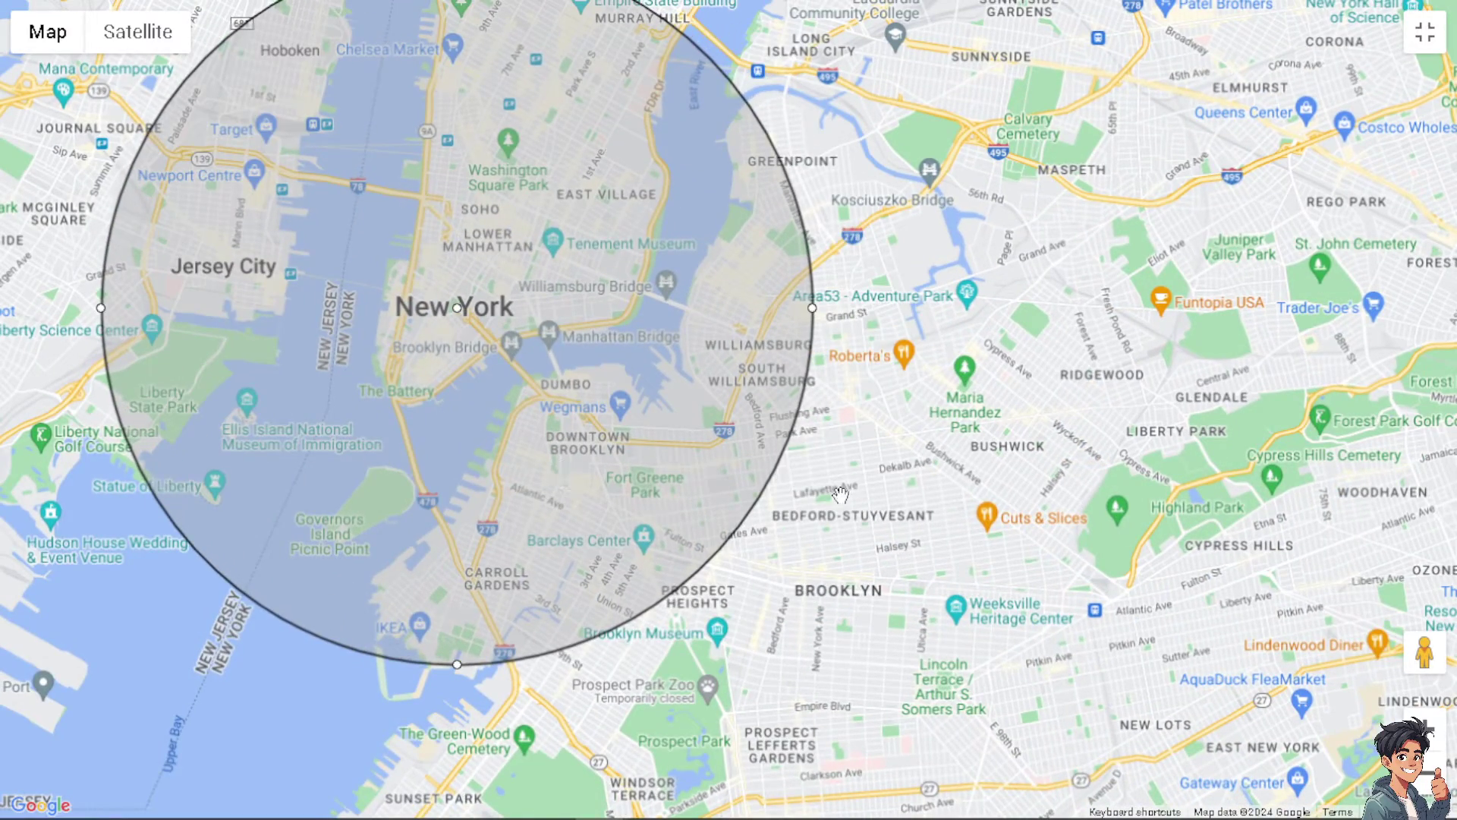
{"action": "scroll", "coordinate": [838, 499], "scroll_direction": "up", "scroll_amount": 2}
{"action": "left_click_drag", "start_coordinate": [713, 580], "coordinate": [706, 396]}
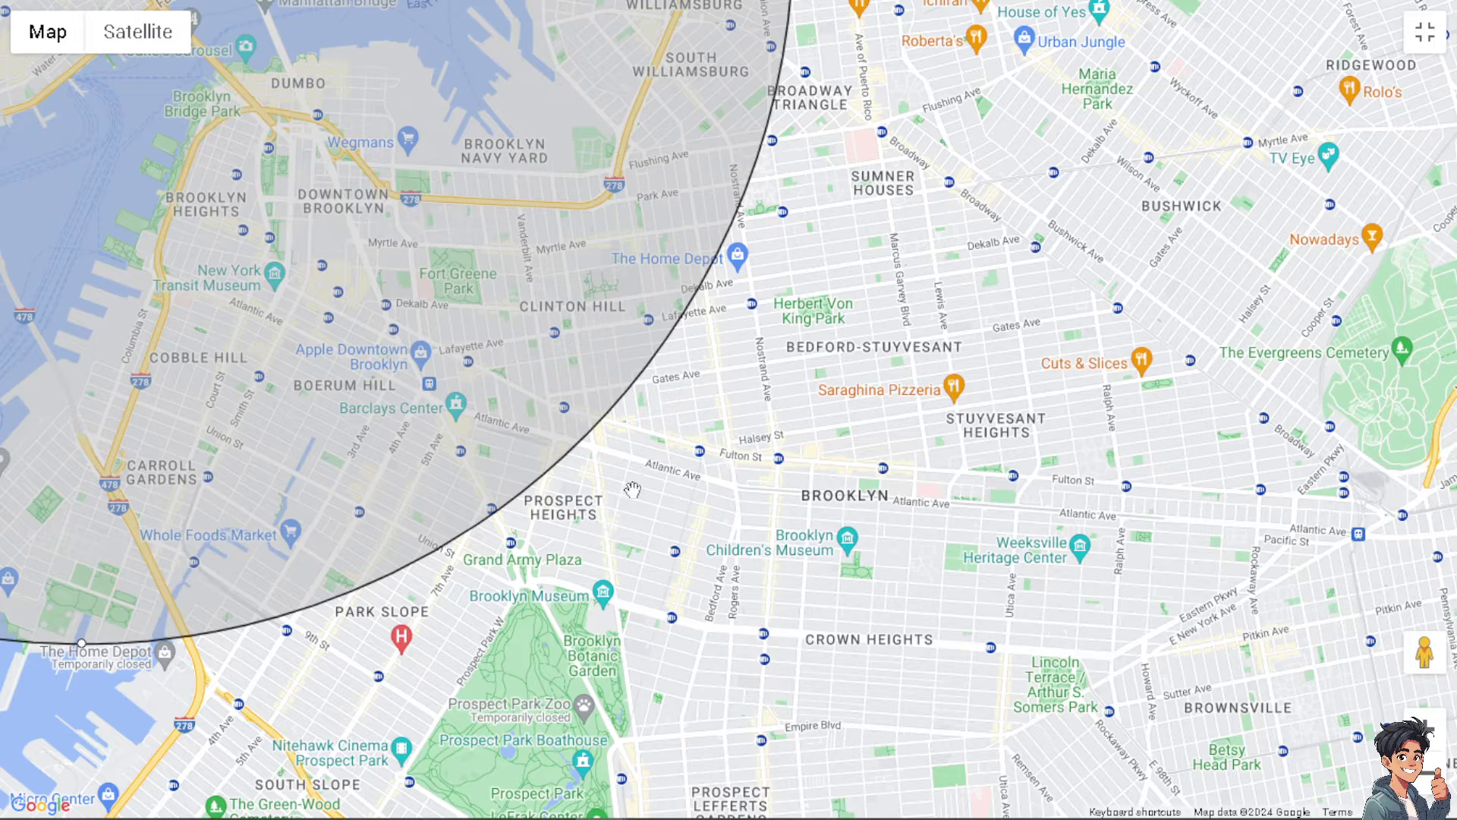
{"action": "scroll", "coordinate": [727, 503], "scroll_direction": "down", "scroll_amount": 2}
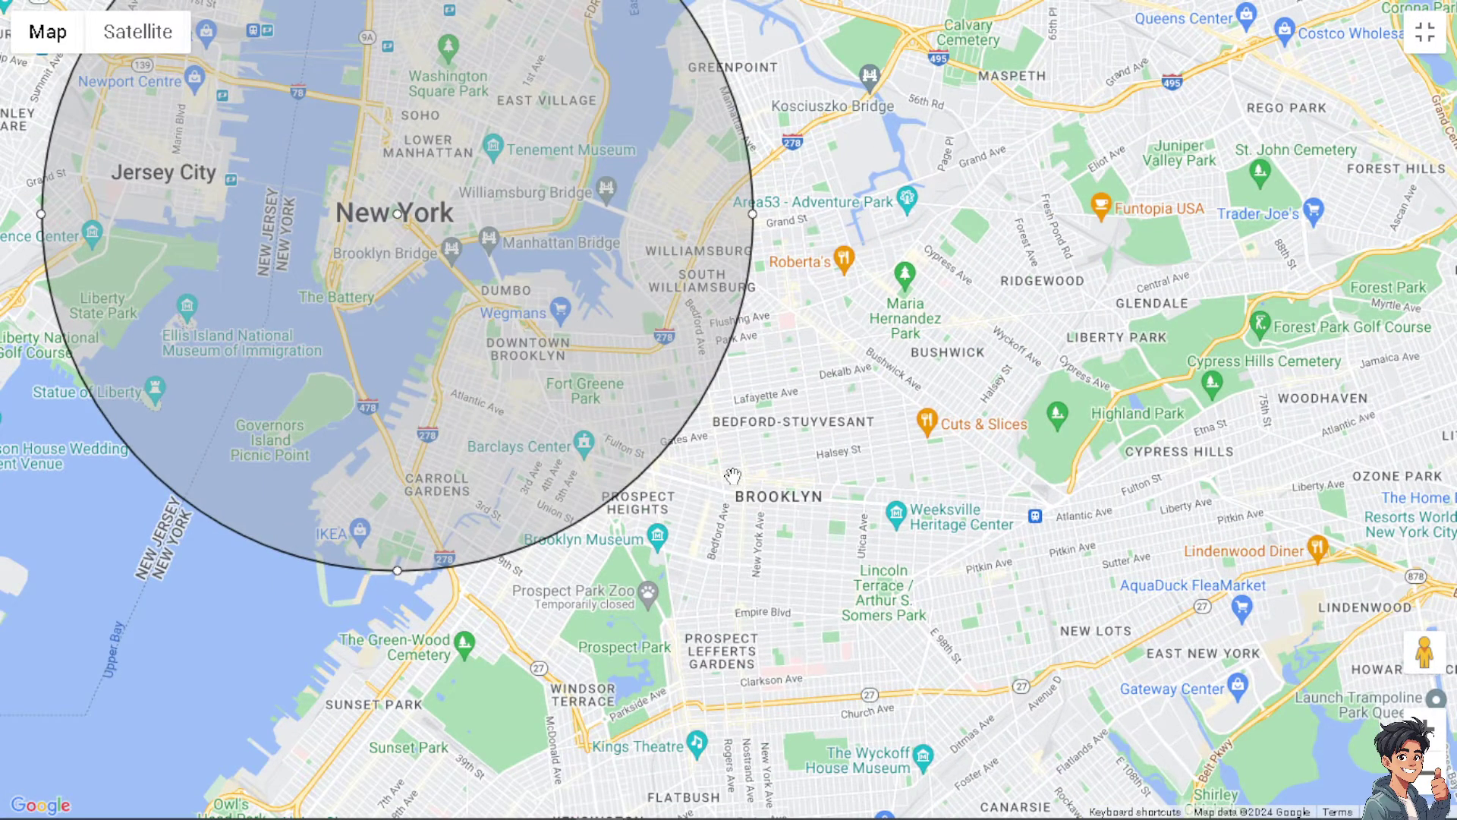
{"action": "key", "text": "Up"}
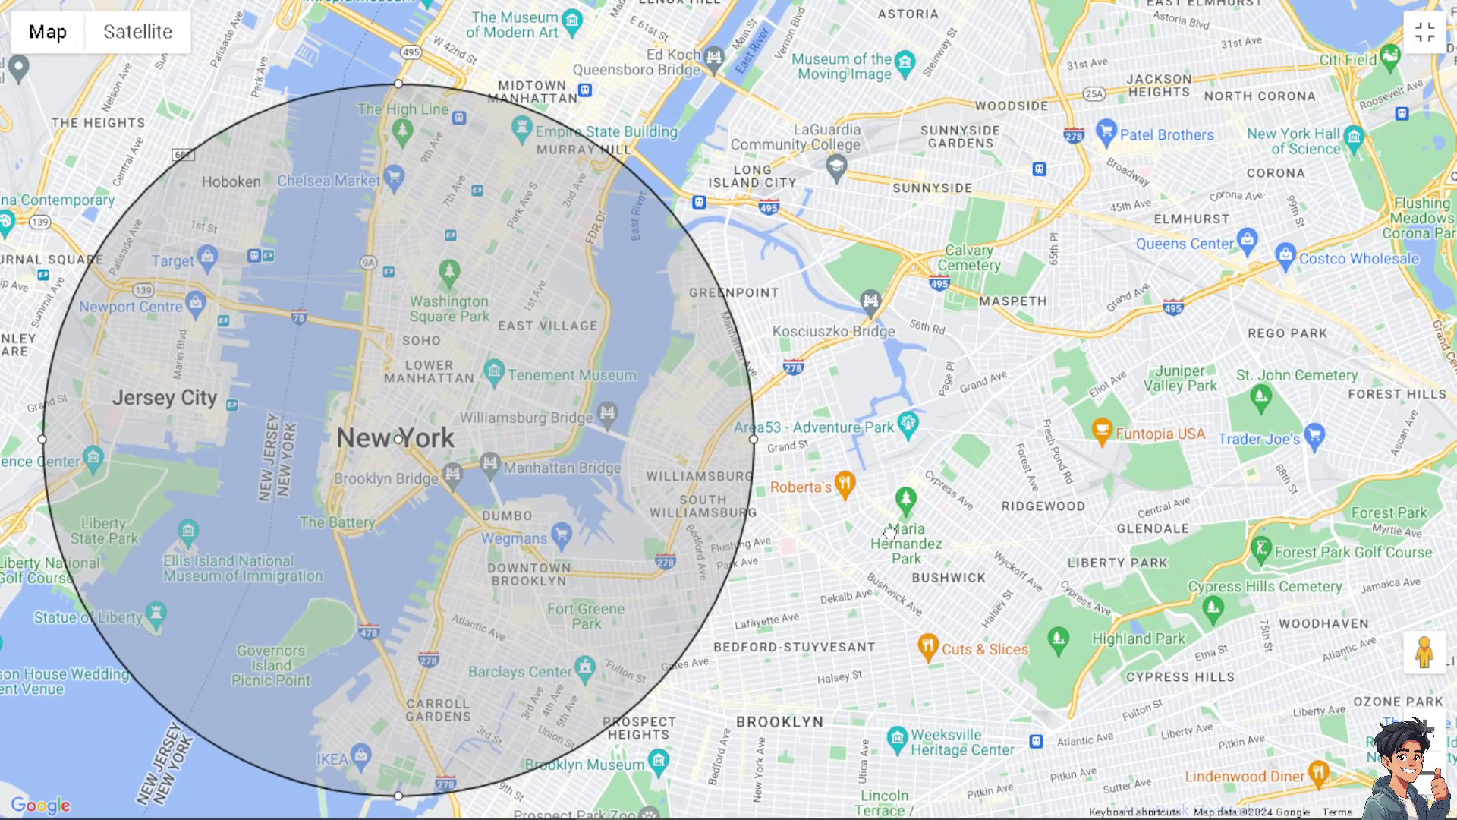
Step: Leave full screen and open the Distance Calculator from Map Tools
{"action": "left_click", "coordinate": [1425, 34]}
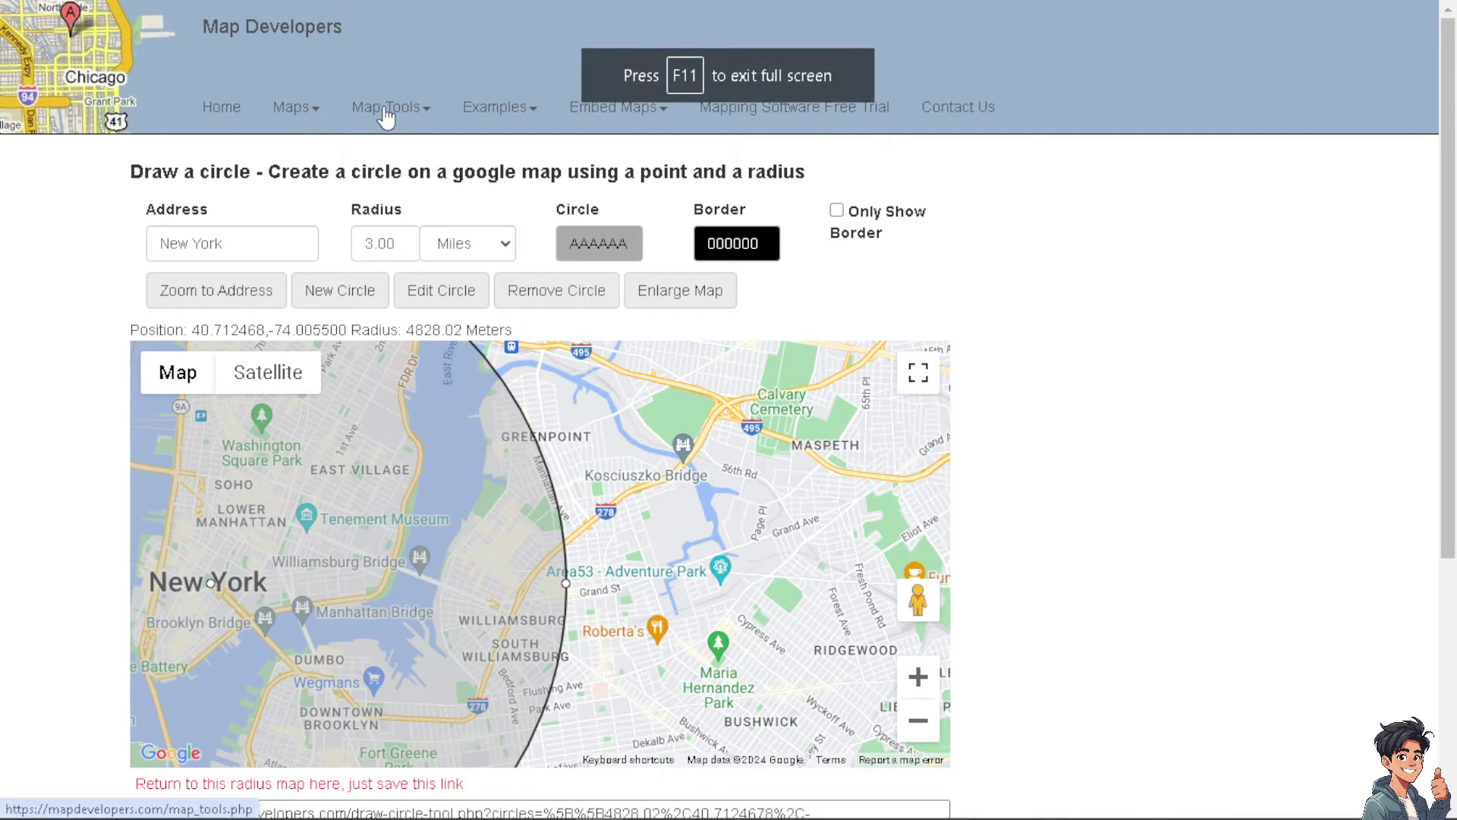
{"action": "mouse_move", "coordinate": [385, 116]}
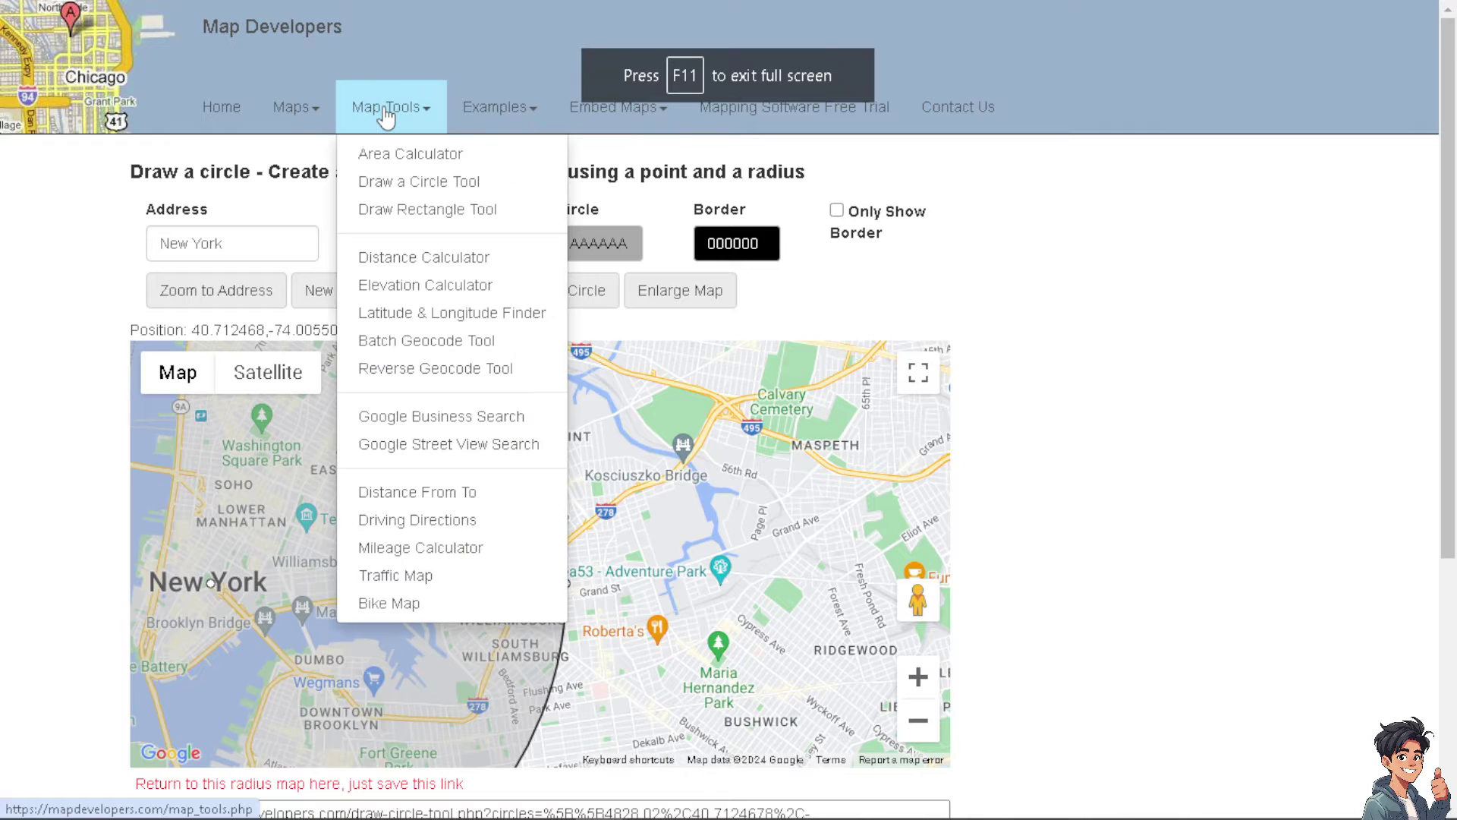
{"action": "left_click", "coordinate": [419, 262]}
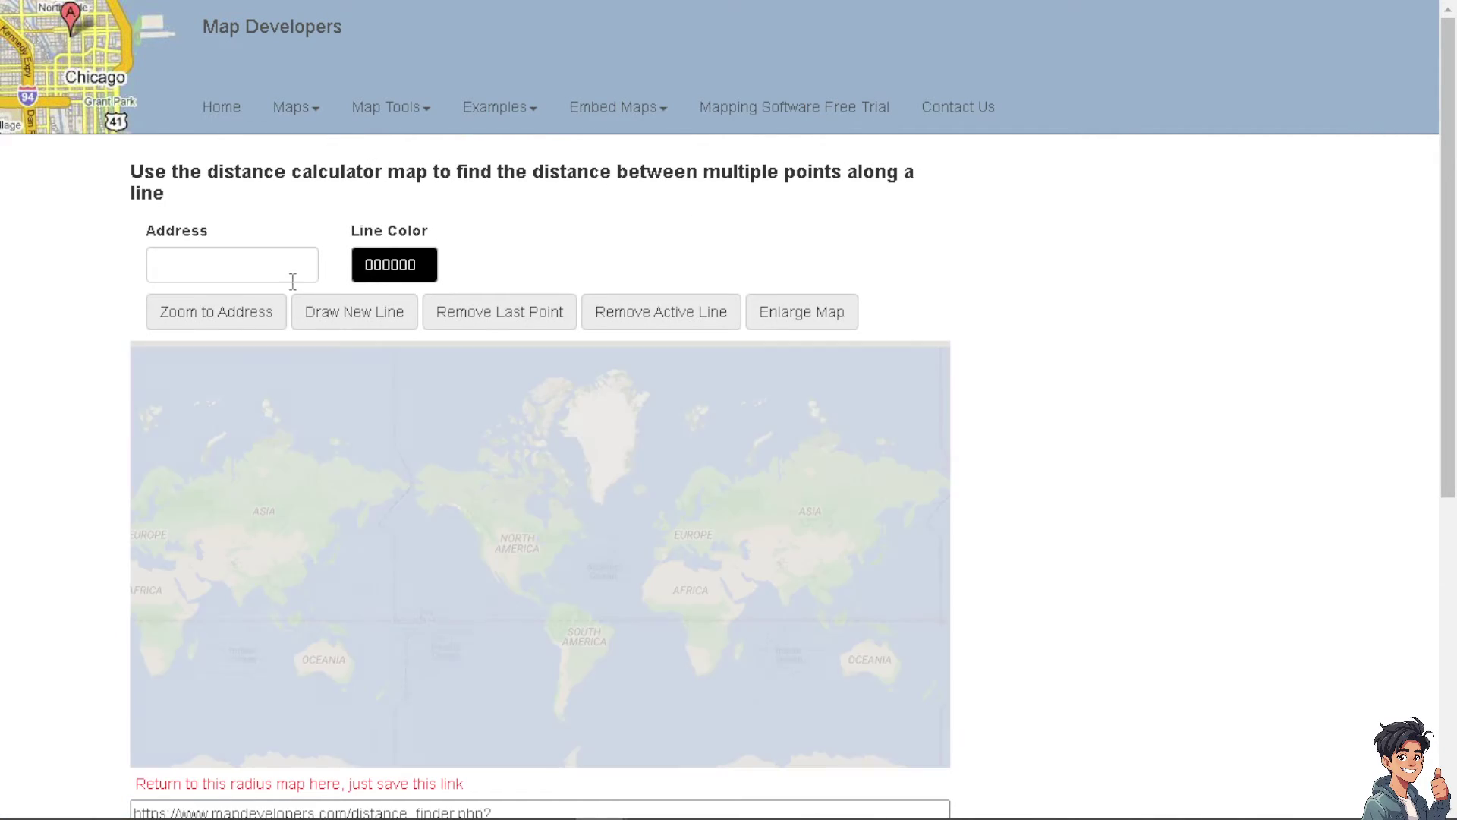
Step: Set the address to New York and zoom the map to it
{"action": "left_click", "coordinate": [244, 270]}
{"action": "left_click", "coordinate": [266, 314]}
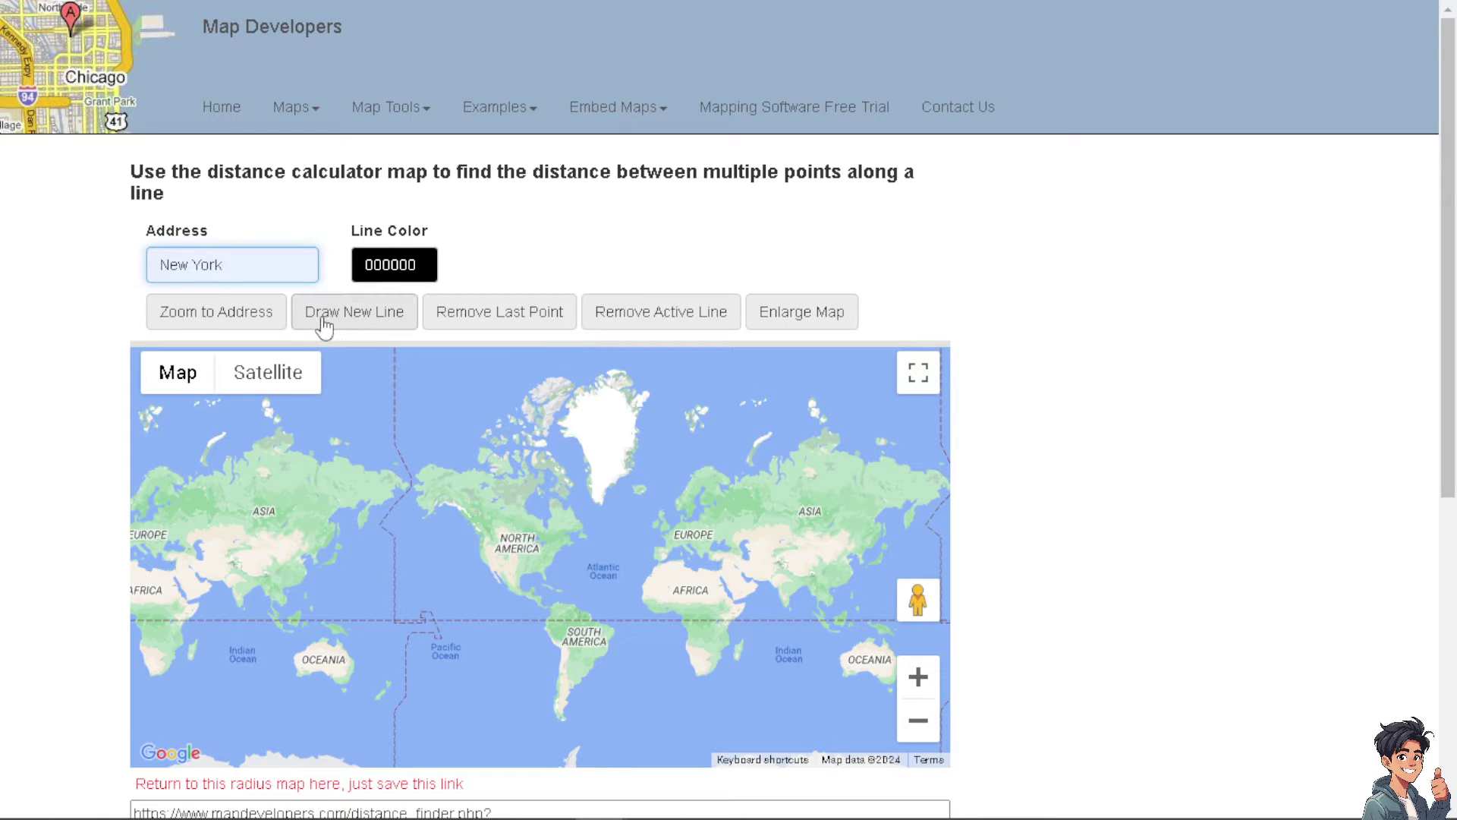
{"action": "left_click", "coordinate": [236, 321]}
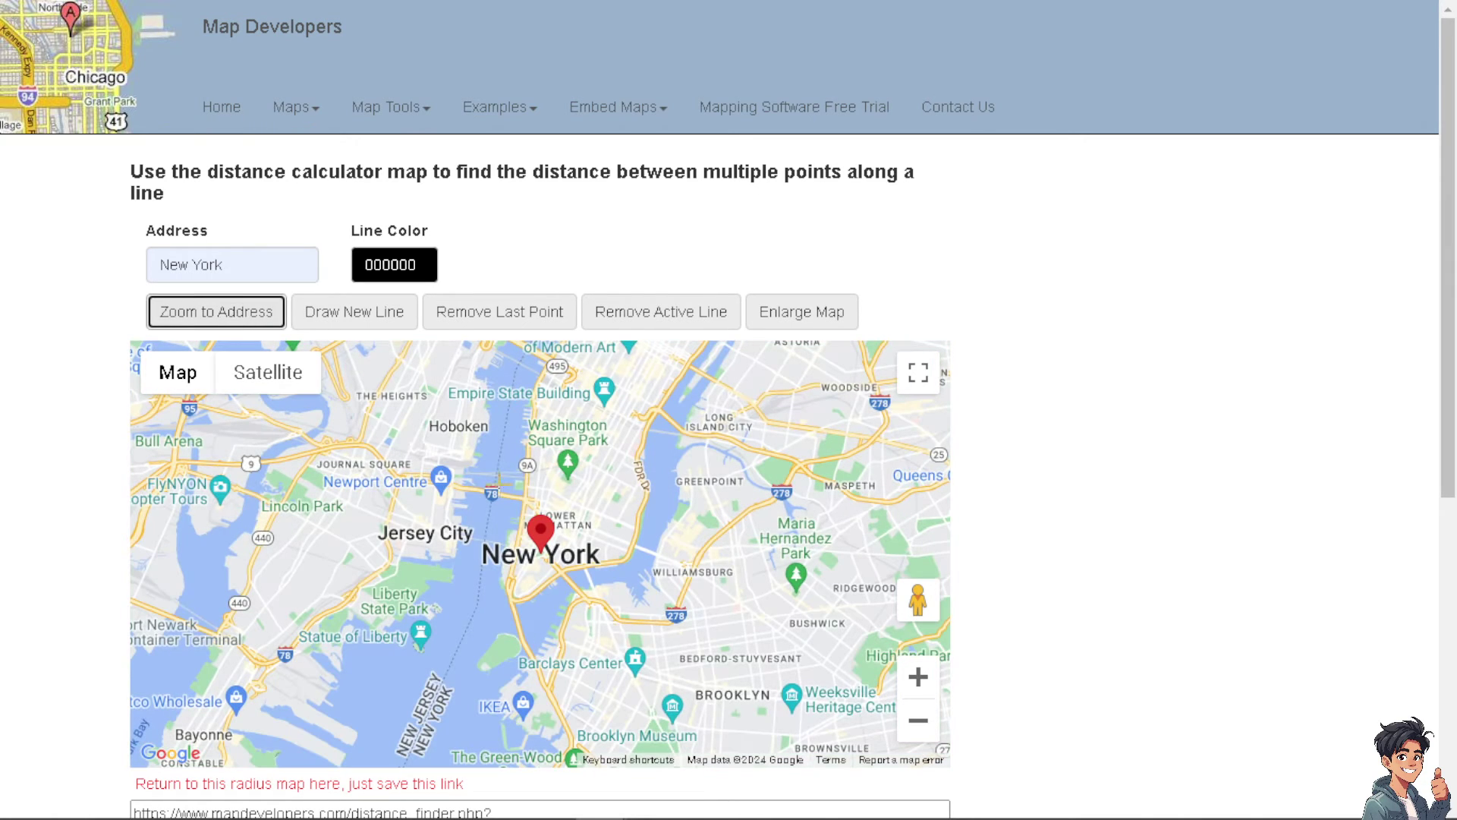
Step: Zoom the map in closer on the New York marker in Lower Manhattan using full-screen view
{"action": "left_click", "coordinate": [918, 373]}
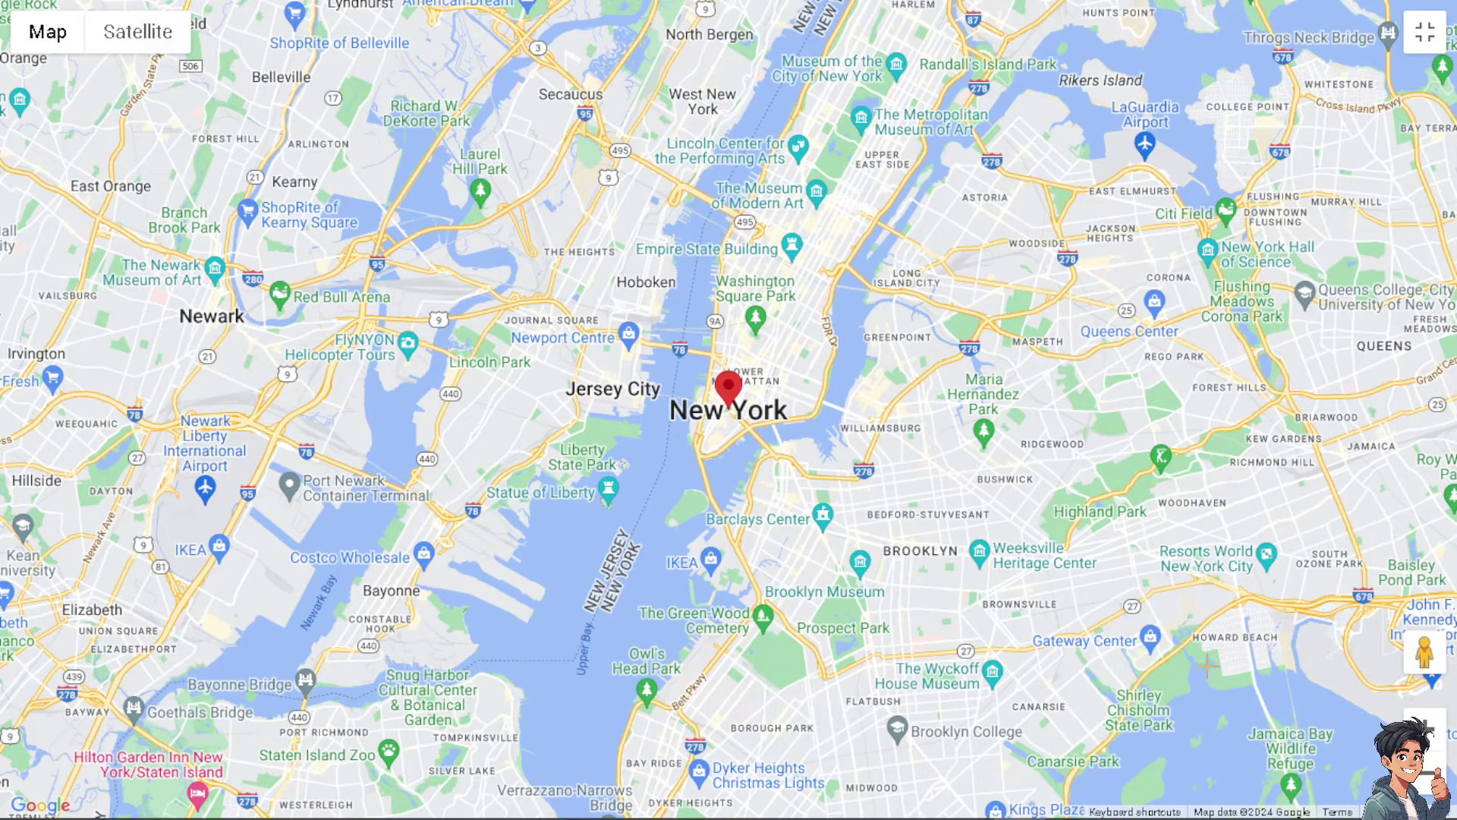
{"action": "scroll", "coordinate": [729, 409], "scroll_direction": "up", "scroll_amount": 1}
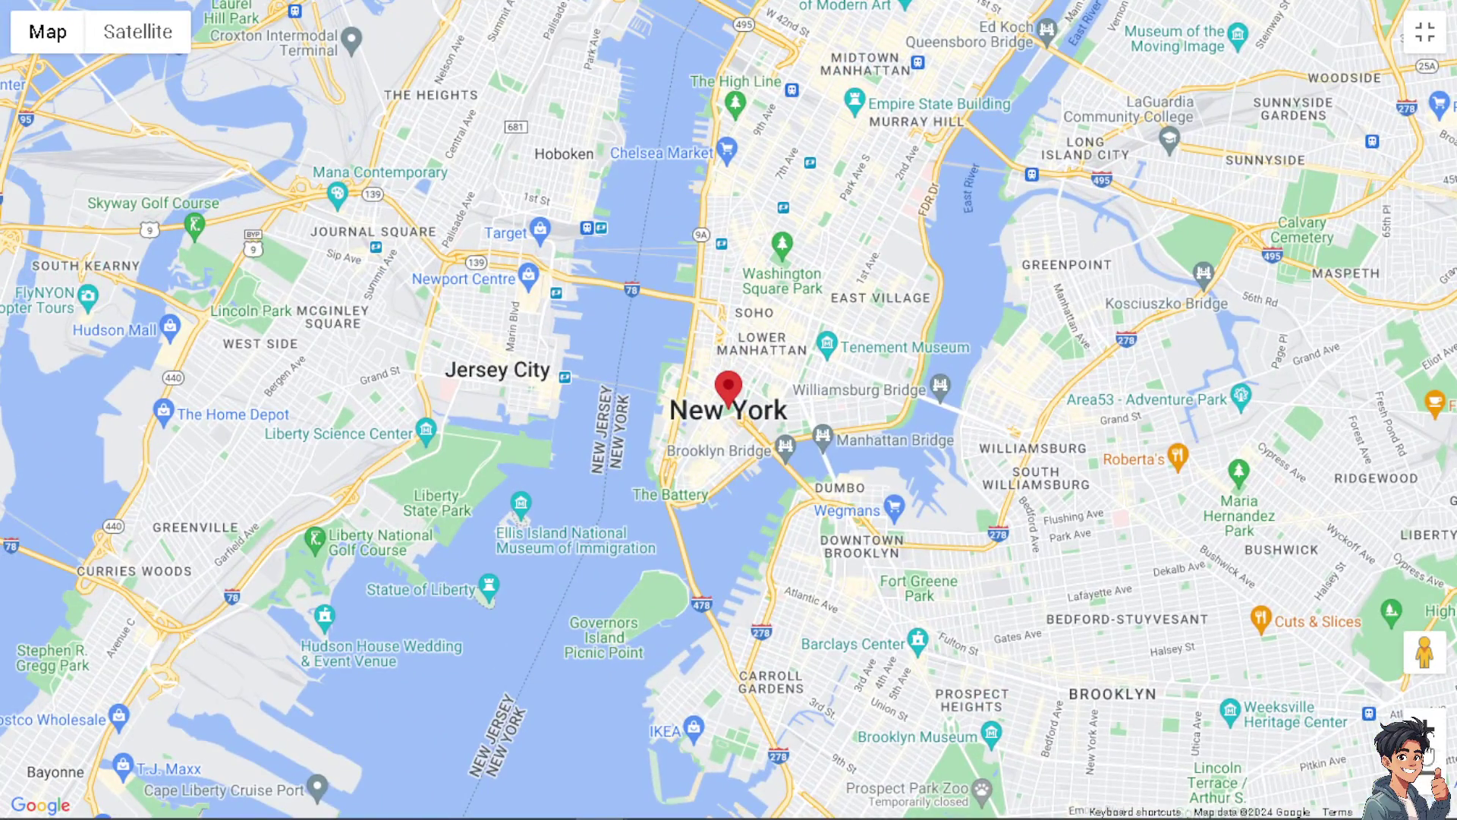
{"action": "key", "text": "minus"}
{"action": "key", "text": "minus"}
{"action": "key", "text": "plus"}
{"action": "key", "text": "plus"}
{"action": "key", "text": "plus"}
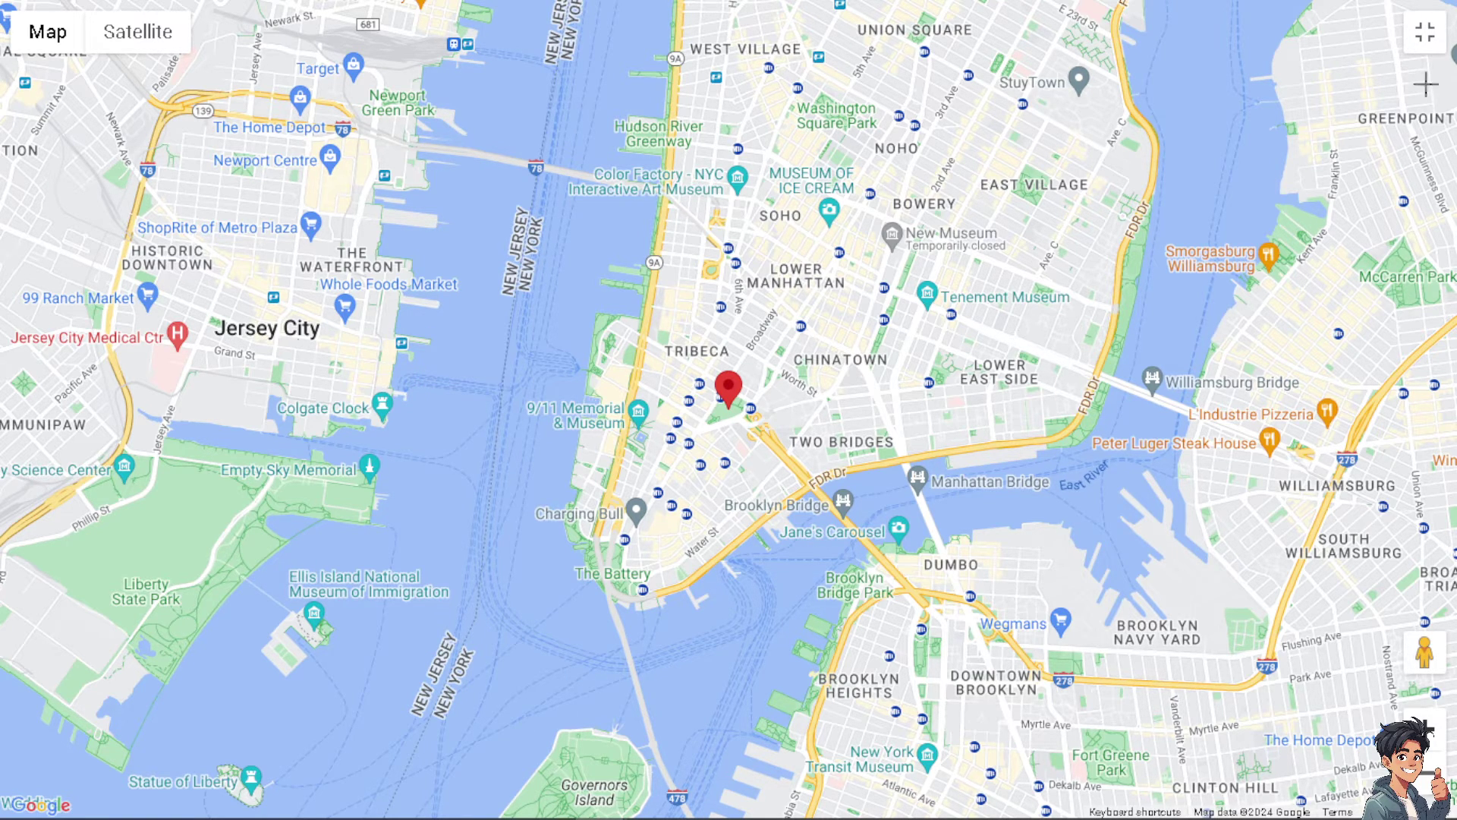
{"action": "left_click", "coordinate": [1425, 32]}
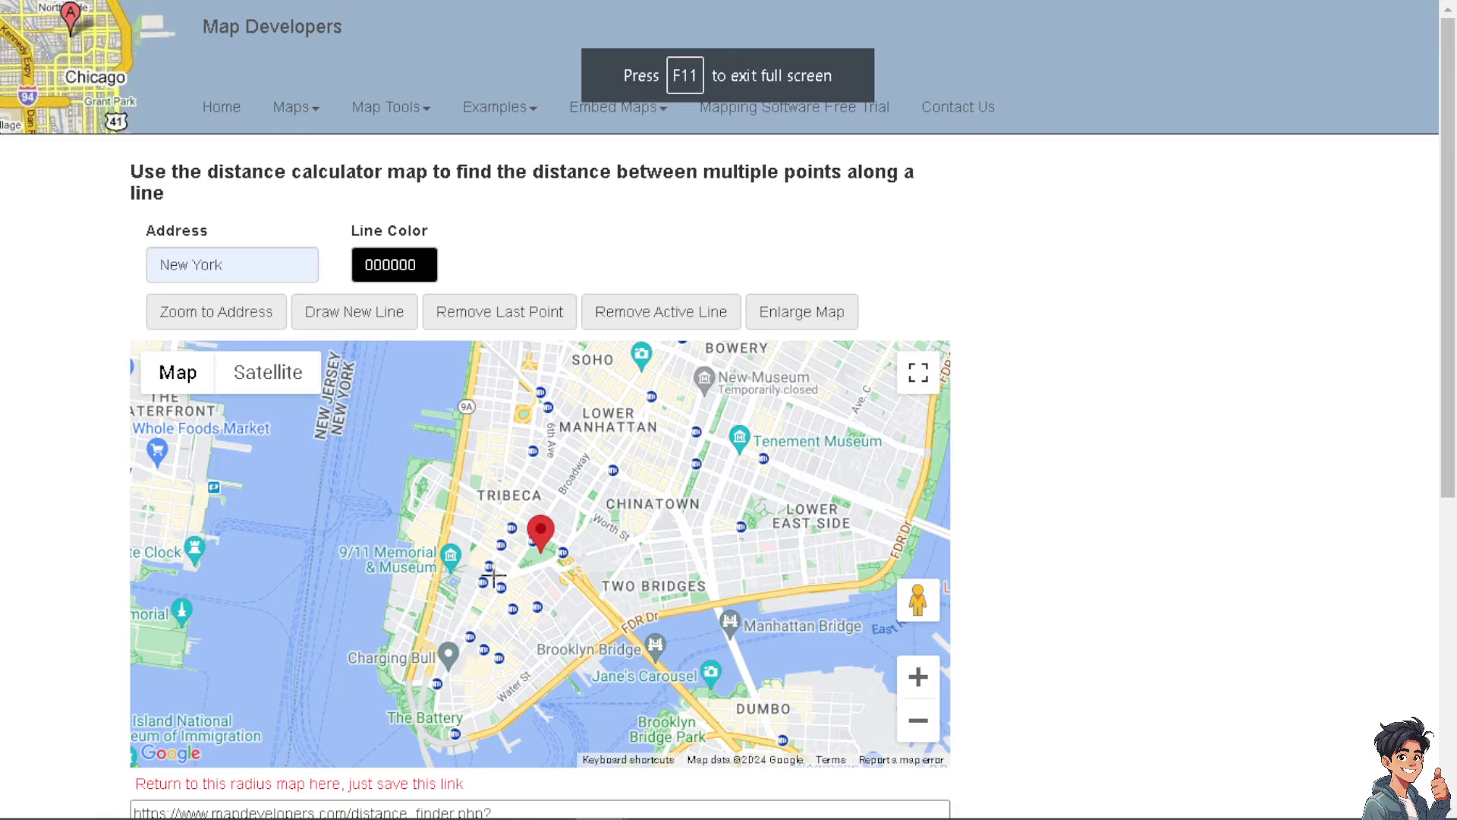
Step: Zoom in to a close-up of New York City Hall, then back out one level
{"action": "left_click", "coordinate": [920, 682]}
{"action": "left_click", "coordinate": [921, 683]}
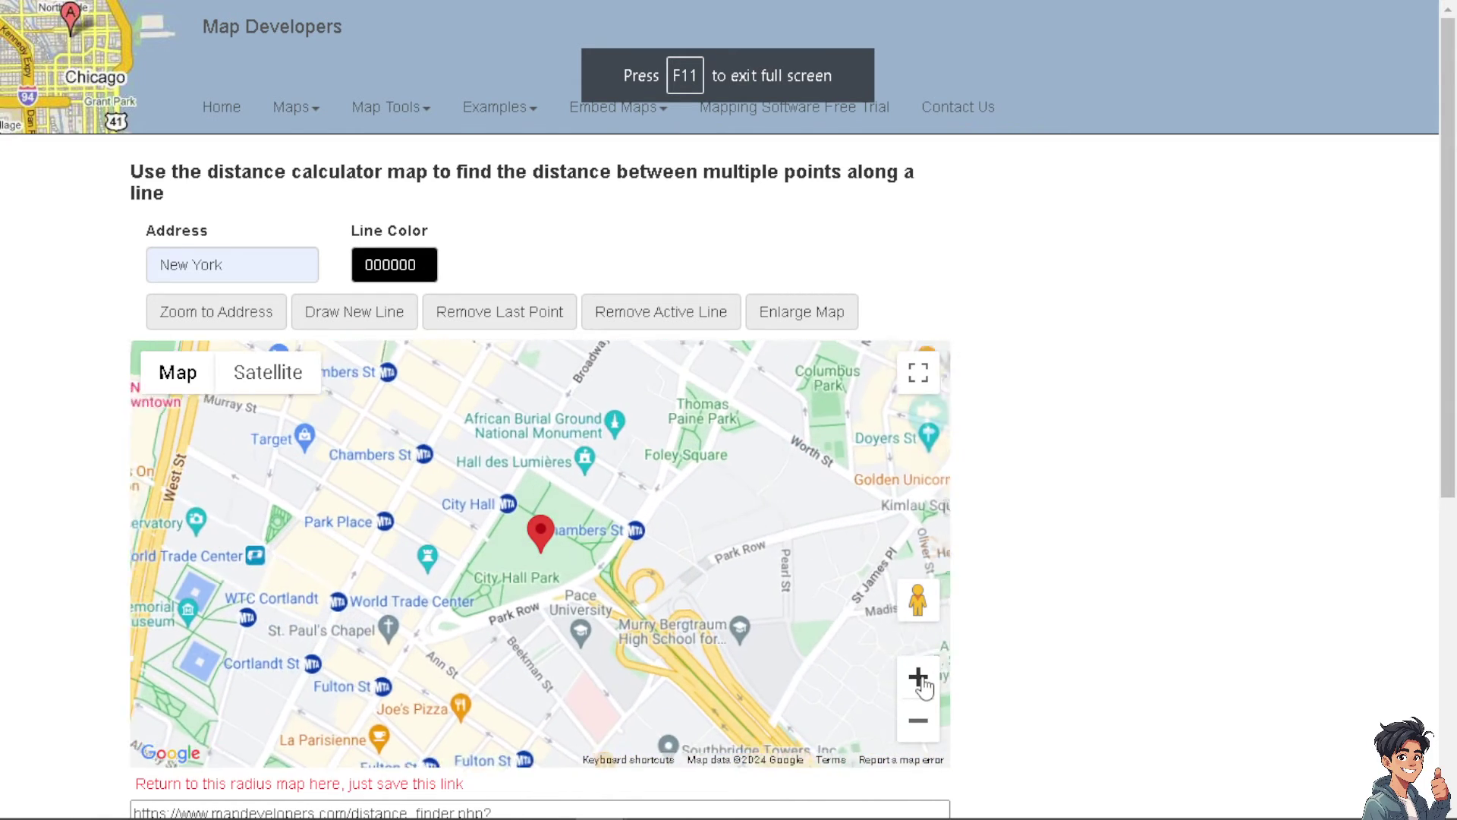
{"action": "left_click", "coordinate": [919, 678]}
{"action": "left_click", "coordinate": [919, 677]}
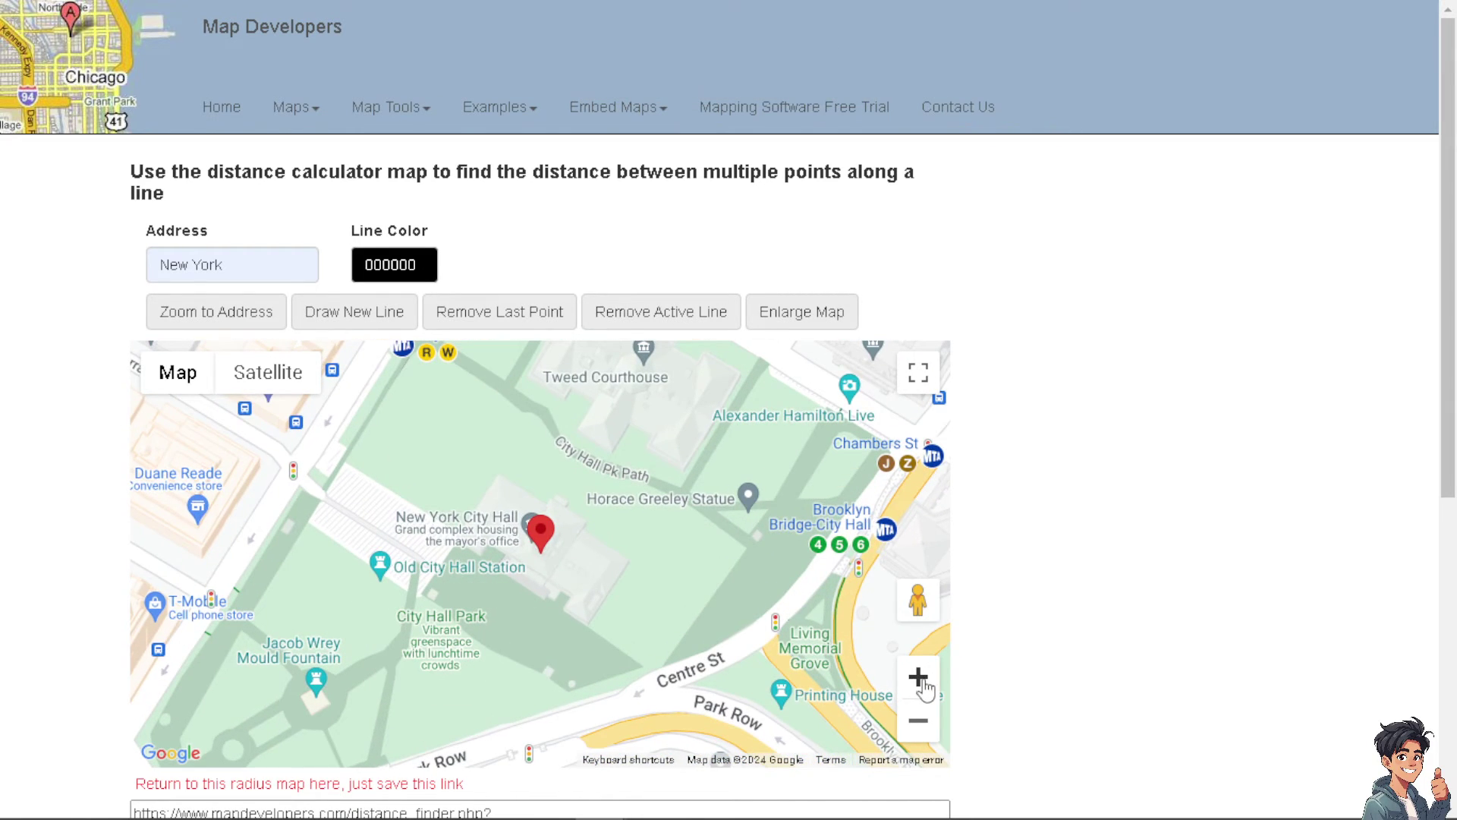
{"action": "left_click", "coordinate": [919, 678]}
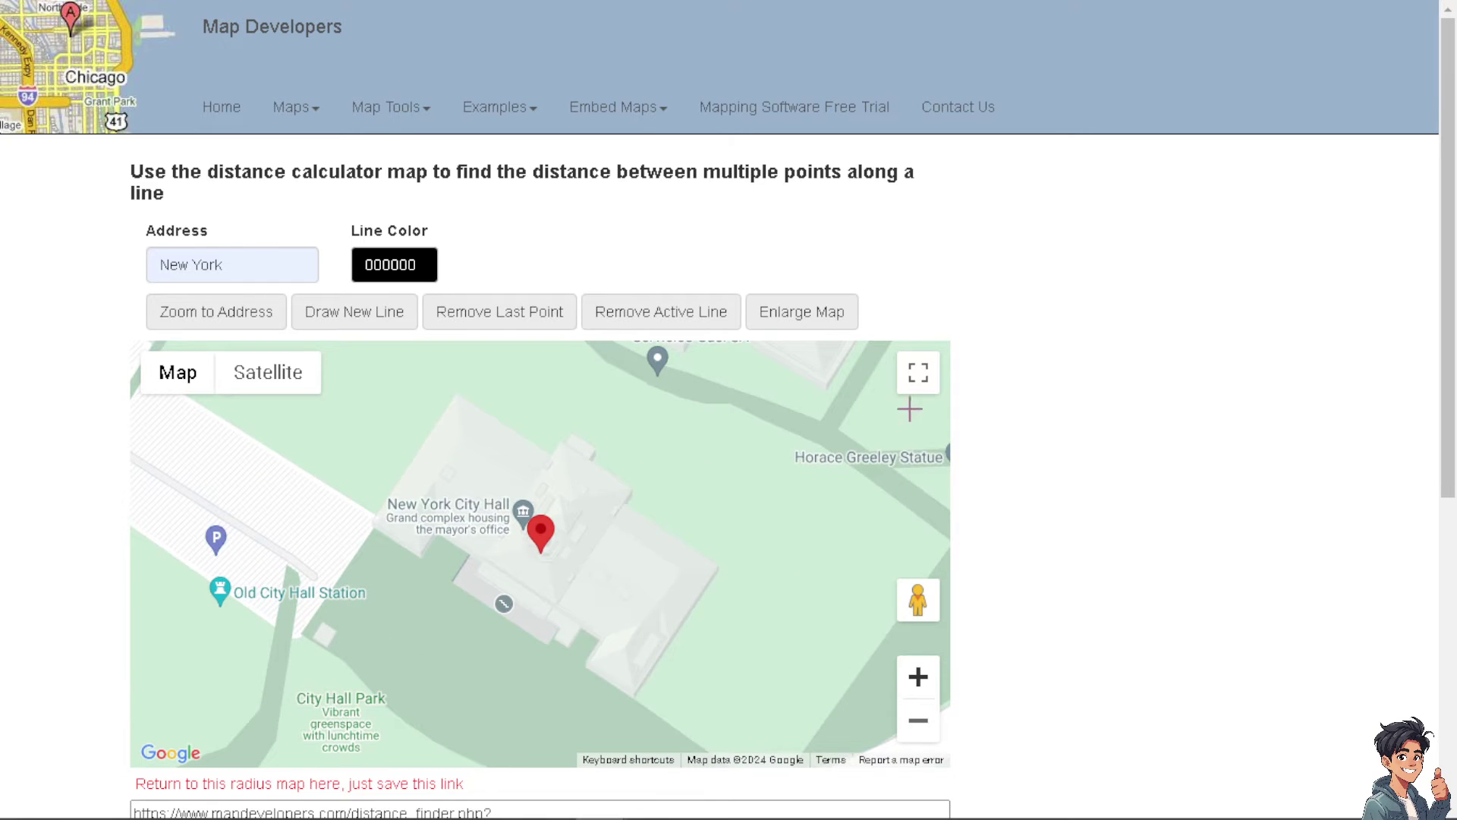
{"action": "scroll", "coordinate": [585, 602], "scroll_direction": "down", "scroll_amount": 1}
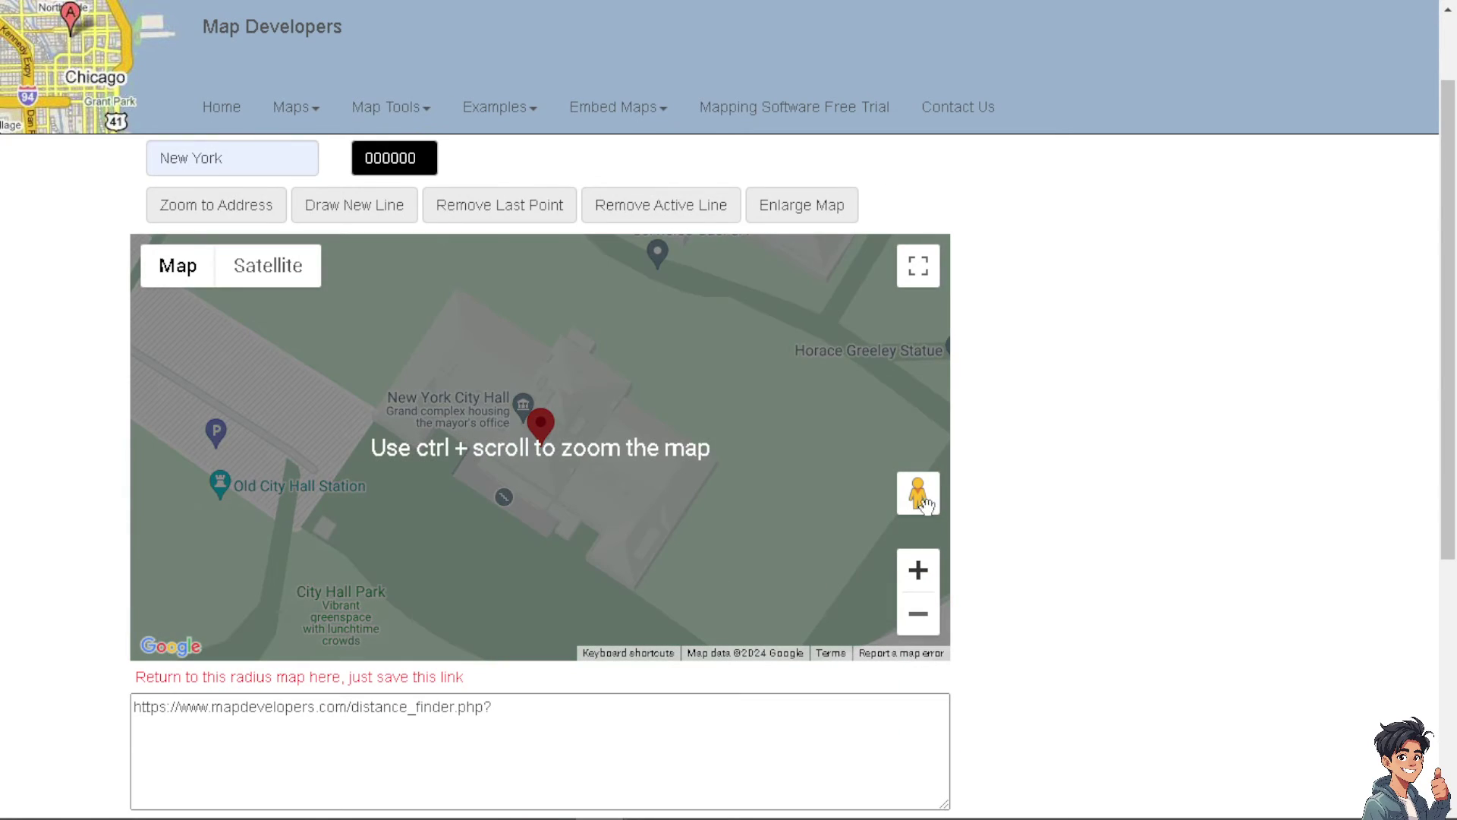
{"action": "left_click", "coordinate": [919, 570]}
{"action": "left_click", "coordinate": [918, 612]}
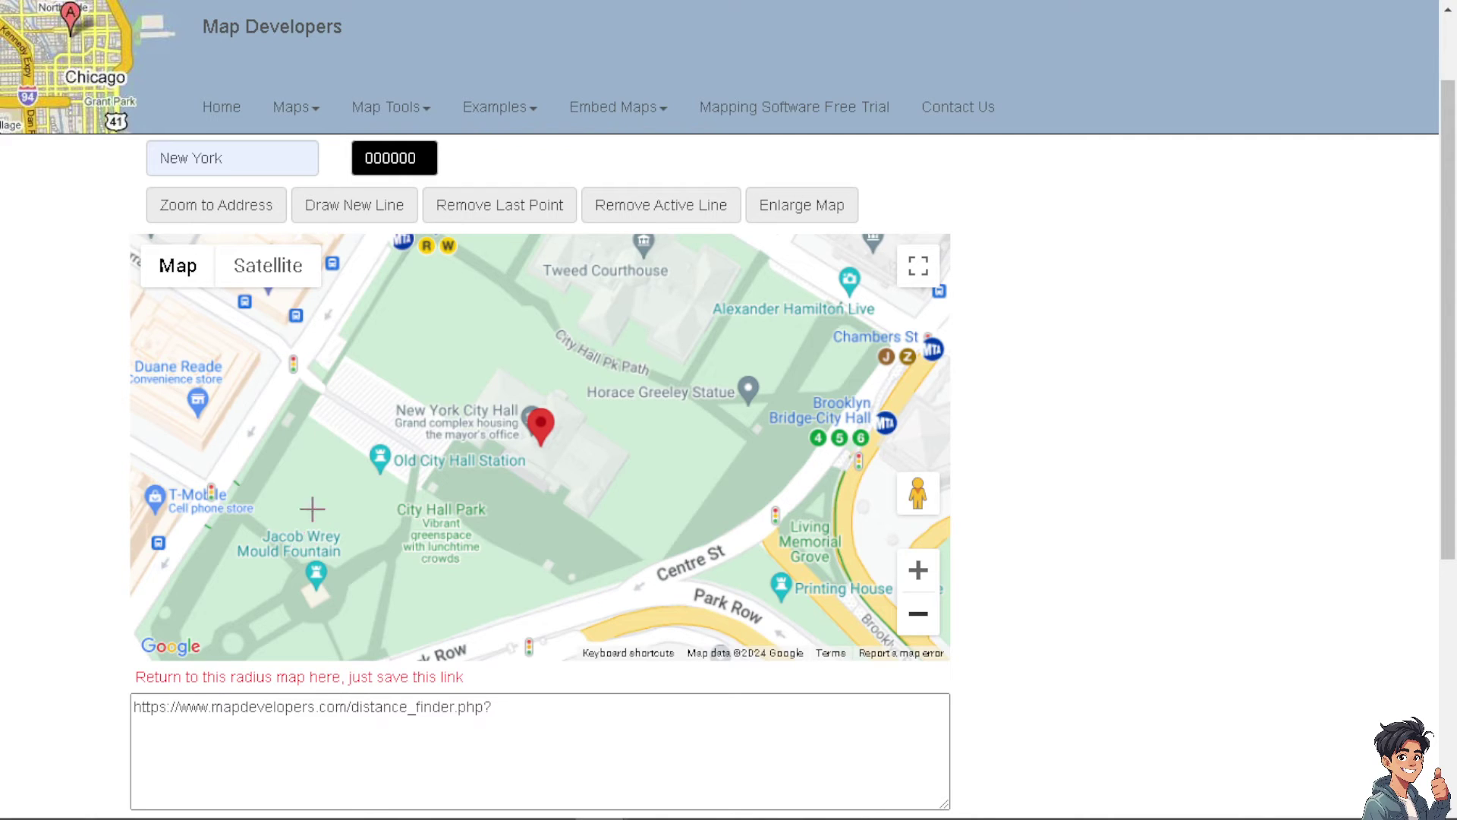
Step: Draw a short distance line across City Hall Park
{"action": "left_click", "coordinate": [352, 209]}
{"action": "mouse_move", "coordinate": [310, 541]}
{"action": "left_mouse_down"}
{"action": "mouse_move", "coordinate": [371, 507]}
{"action": "mouse_move", "coordinate": [296, 523]}
{"action": "mouse_move", "coordinate": [337, 483]}
{"action": "mouse_move", "coordinate": [324, 517]}
{"action": "left_mouse_up"}
{"action": "left_click", "coordinate": [391, 202]}
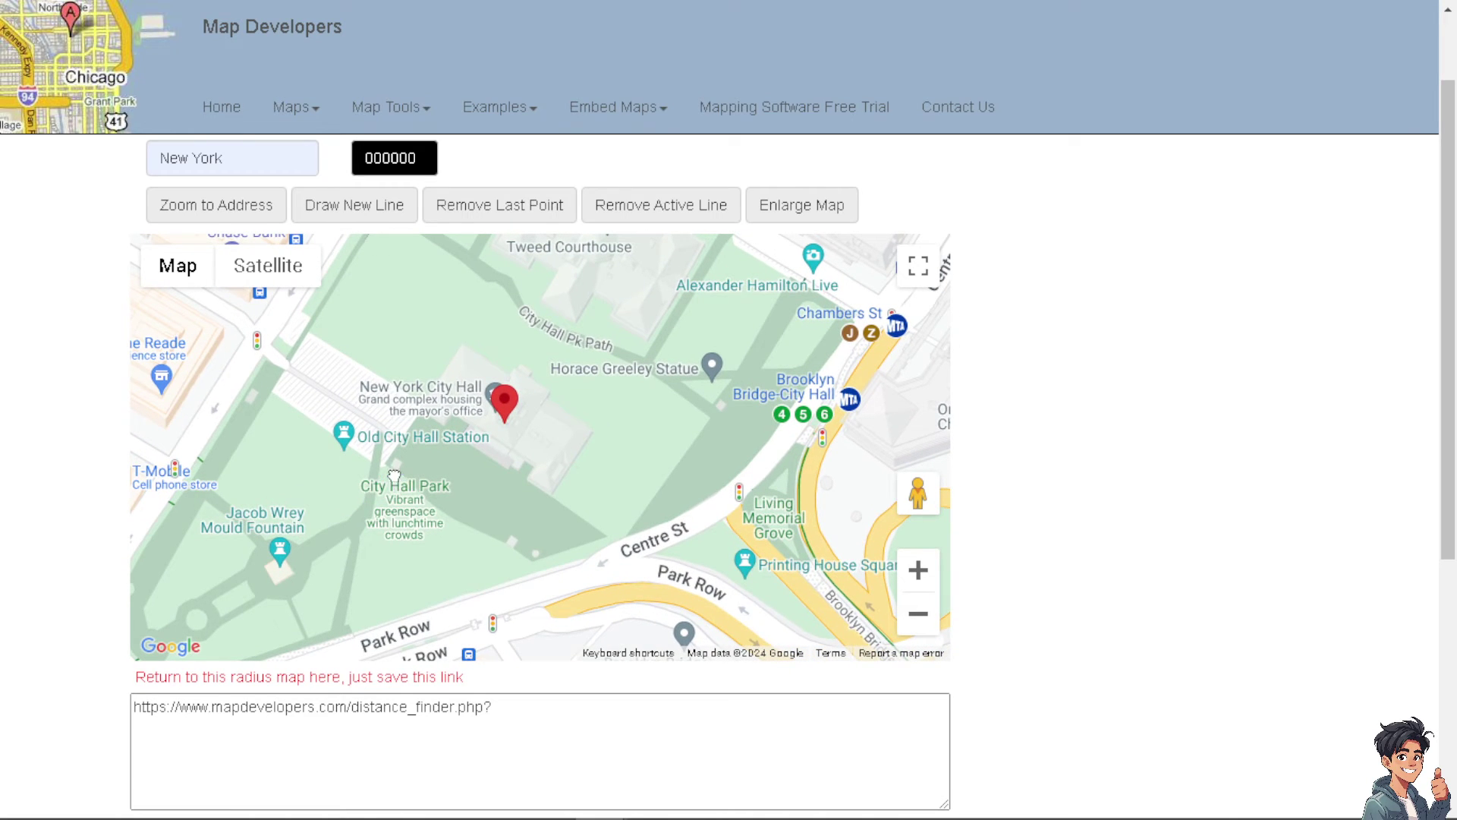
{"action": "left_click_drag", "start_coordinate": [395, 476], "coordinate": [355, 468]}
Step: Zoom in on the Jacob Wrey Mould Fountain and start a second line there
{"action": "scroll", "coordinate": [254, 509], "scroll_direction": "up", "scroll_amount": 1}
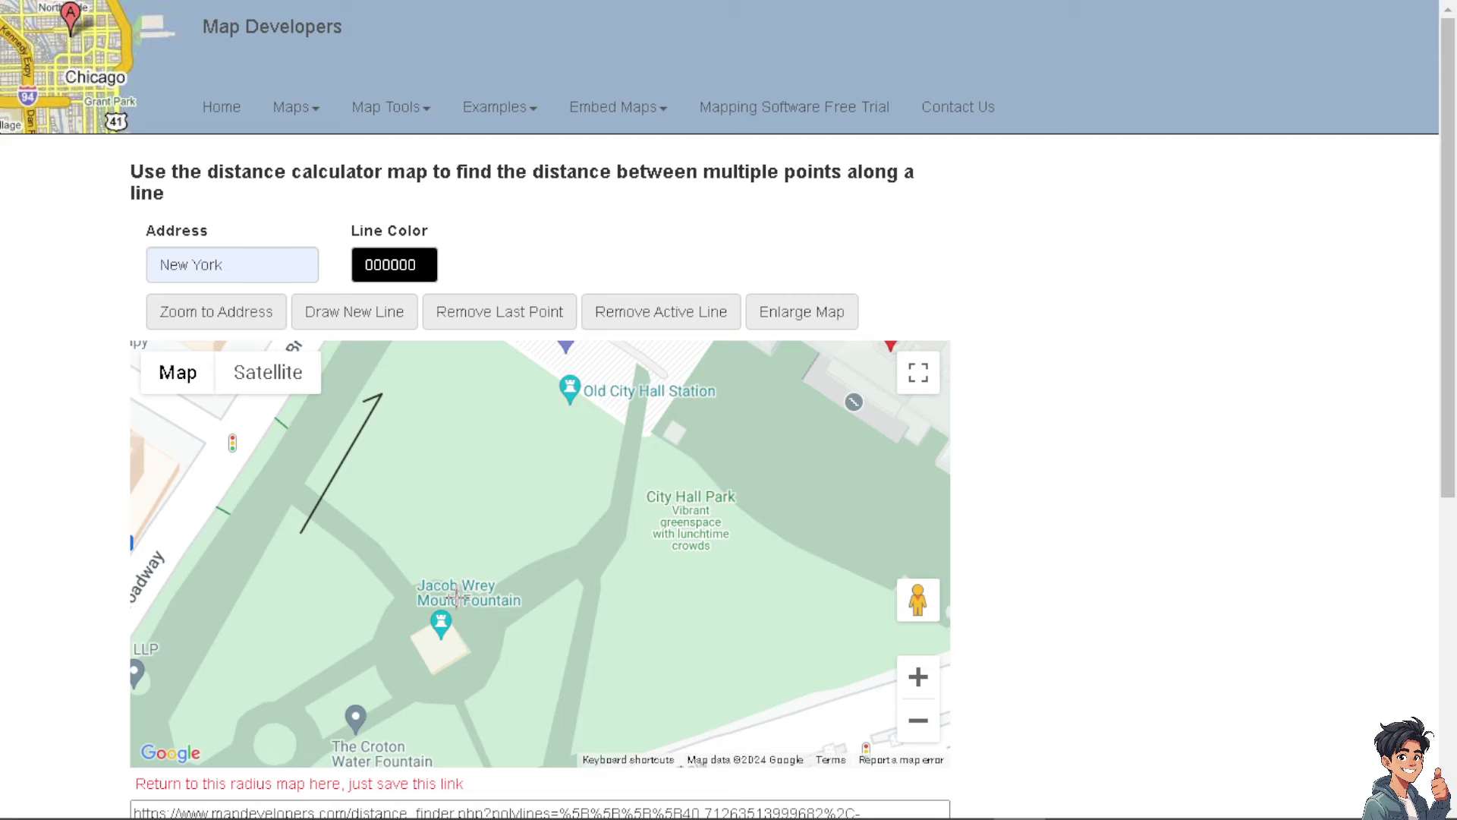
{"action": "scroll", "coordinate": [465, 598], "scroll_direction": "down", "scroll_amount": 1}
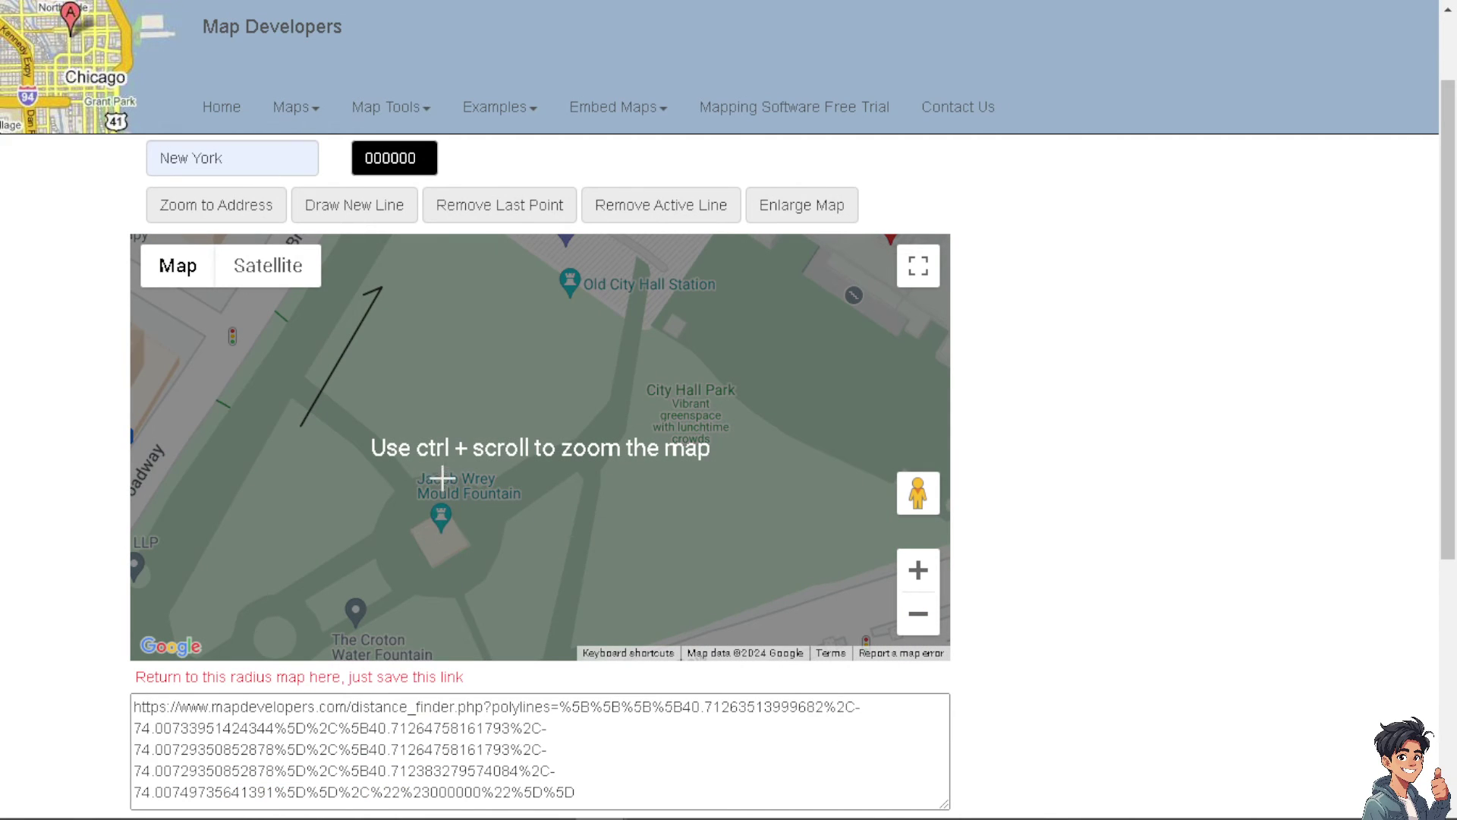
{"action": "scroll", "coordinate": [445, 487], "scroll_direction": "up", "scroll_amount": 2}
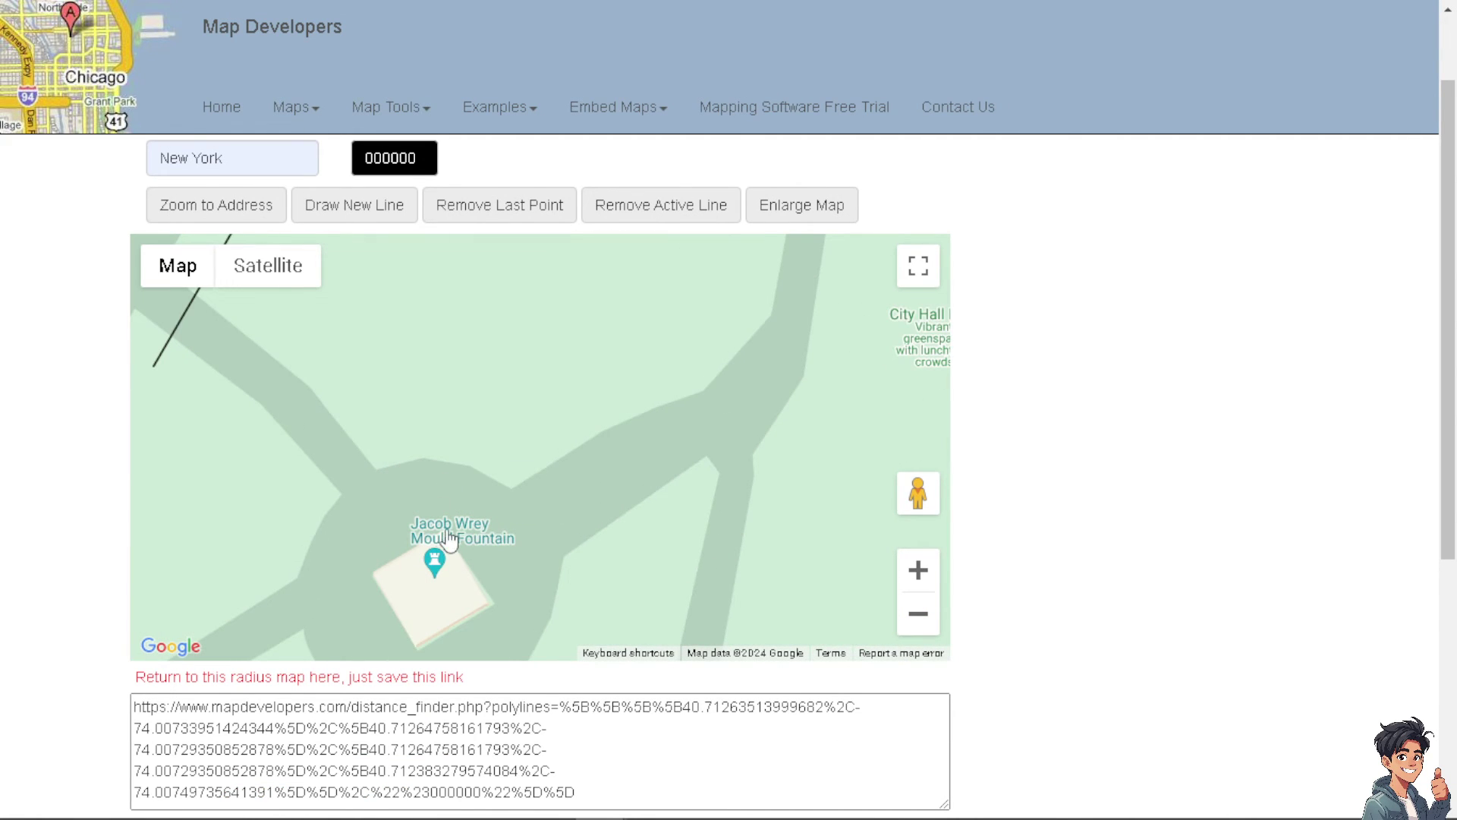
{"action": "left_click", "coordinate": [455, 535]}
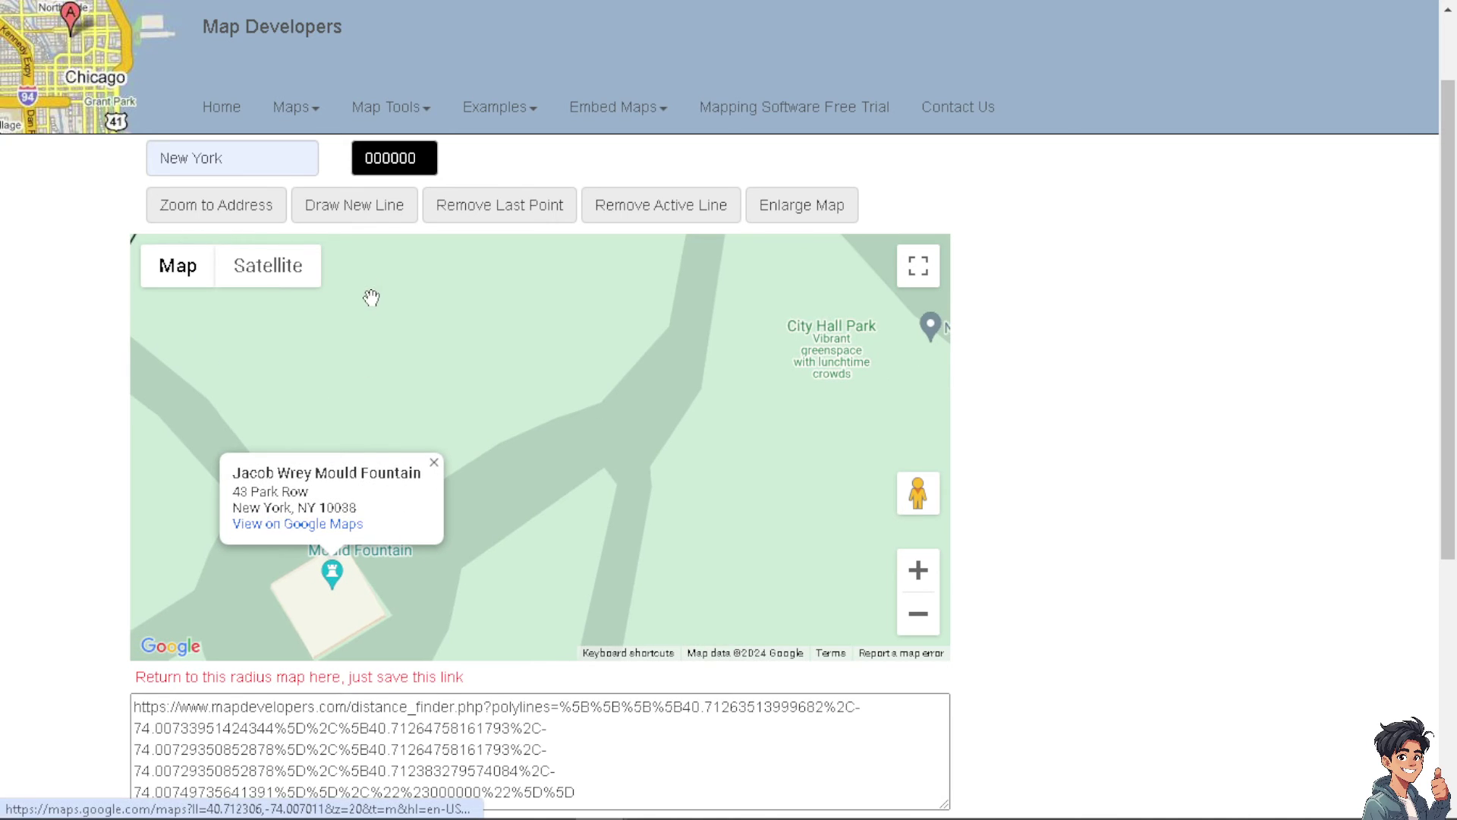
{"action": "left_click", "coordinate": [367, 205]}
{"action": "mouse_move", "coordinate": [342, 512]}
{"action": "left_mouse_down"}
{"action": "mouse_move", "coordinate": [358, 455]}
{"action": "mouse_move", "coordinate": [338, 501]}
{"action": "mouse_move", "coordinate": [365, 486]}
{"action": "mouse_move", "coordinate": [321, 505]}
{"action": "left_mouse_up"}
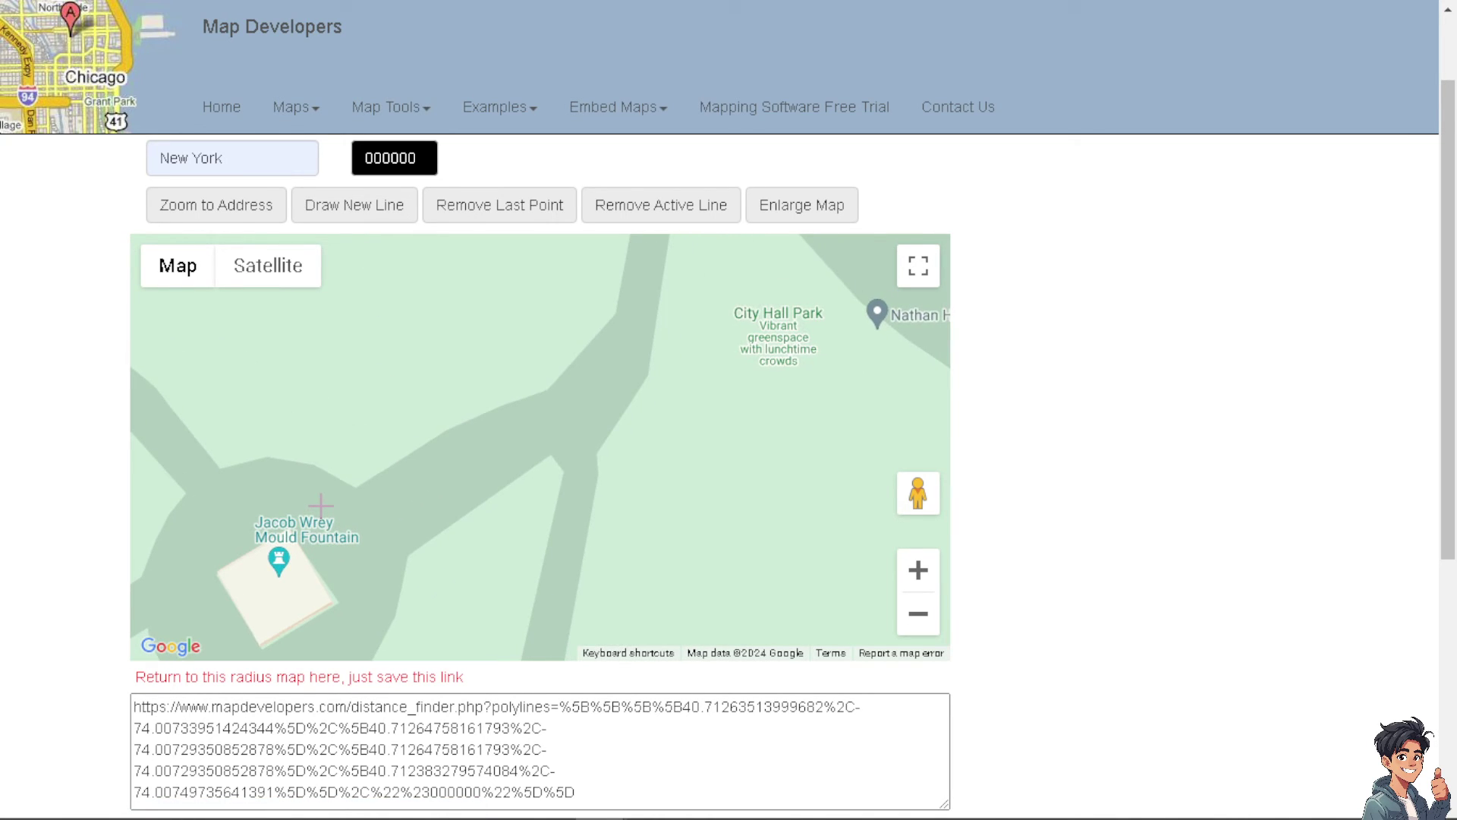
Step: Draw a line northeast from the Jacob Wrey Mould Fountain, adjusting its end until it reads 25.0 meters (82.1 feet)
{"action": "double_click", "coordinate": [286, 525]}
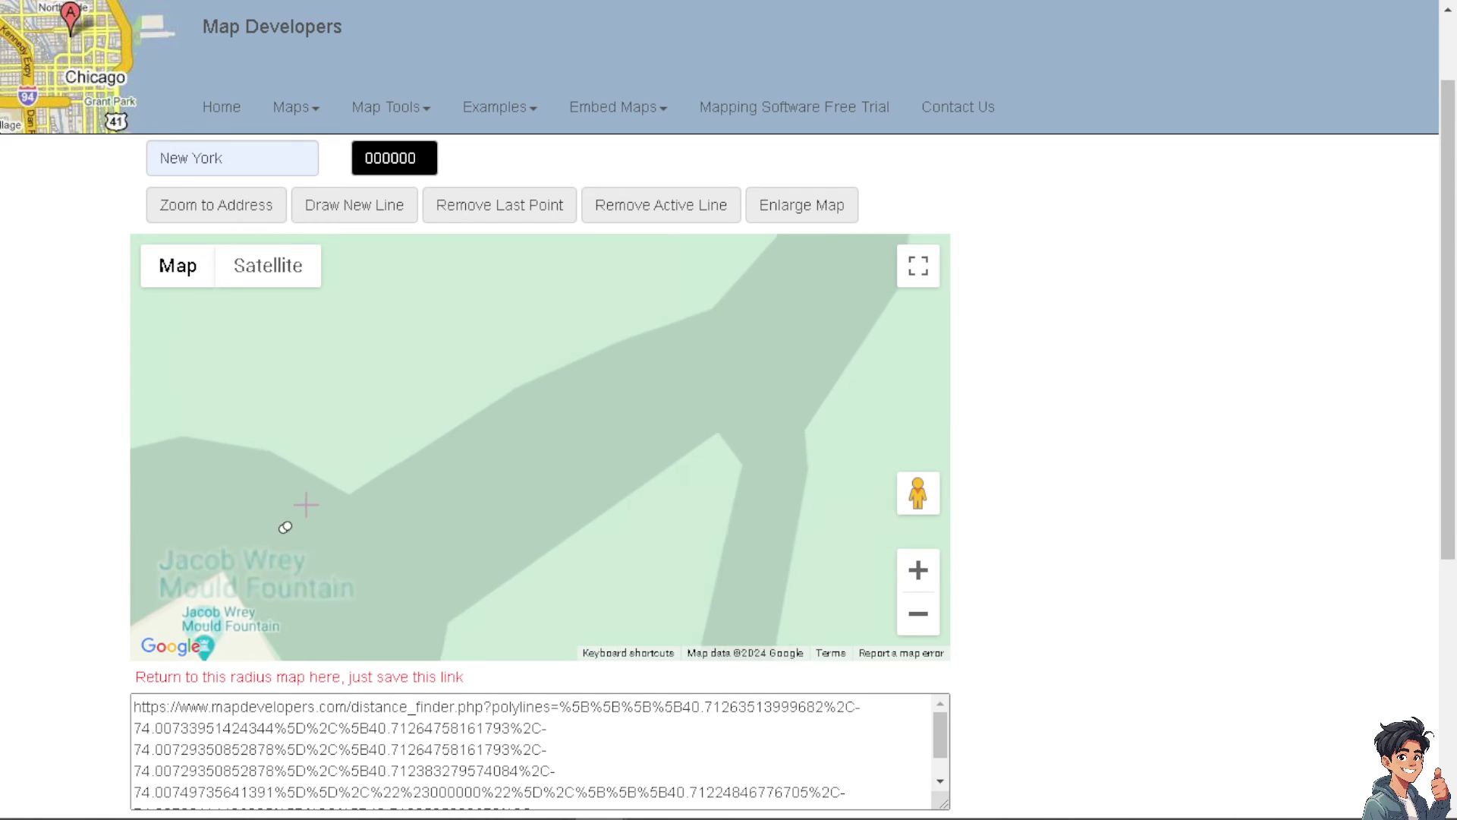
{"action": "left_click", "coordinate": [652, 397]}
{"action": "scroll", "coordinate": [630, 421], "scroll_direction": "down", "scroll_amount": 4}
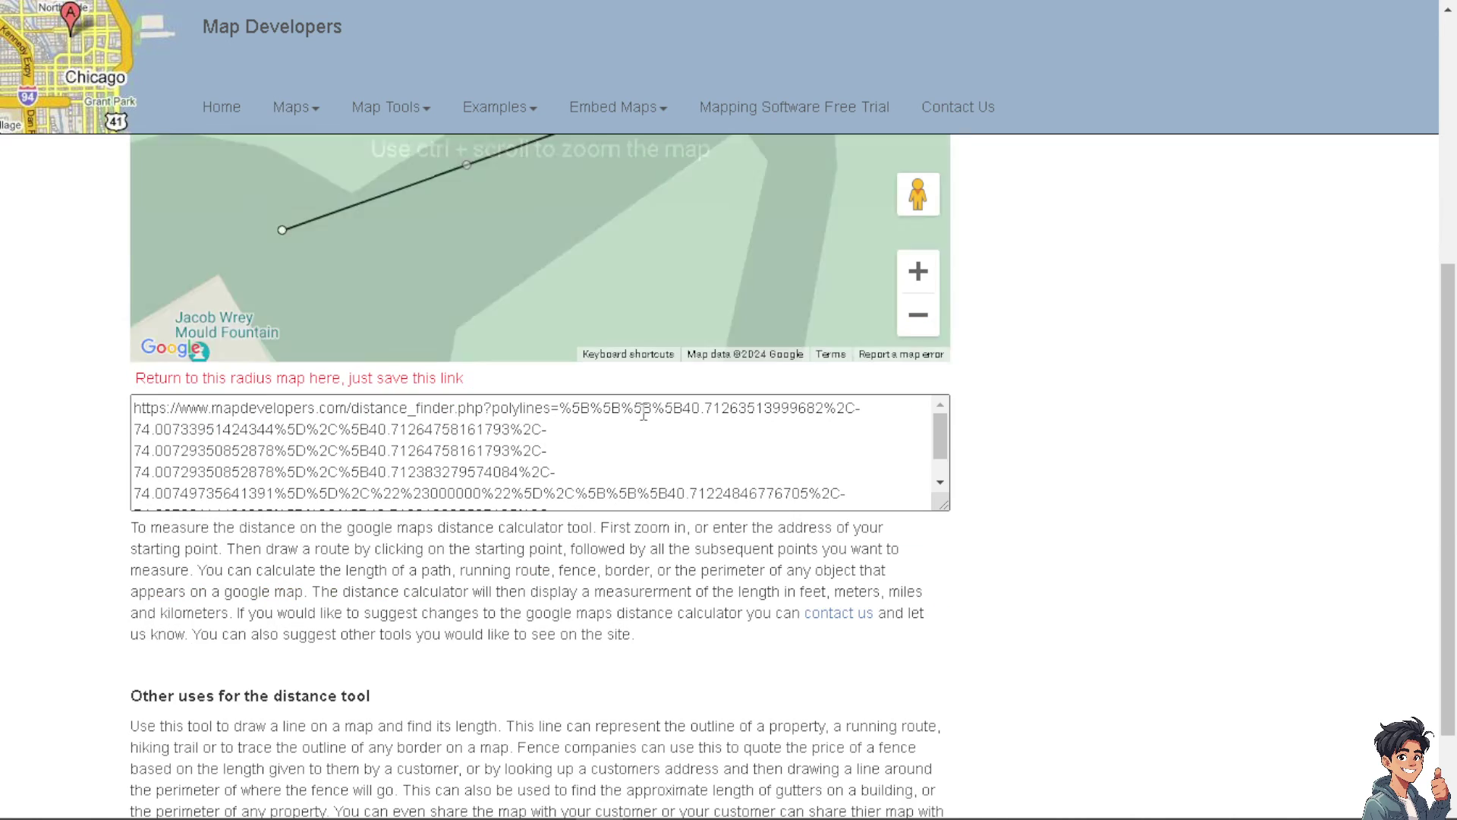
{"action": "scroll", "coordinate": [602, 428], "scroll_direction": "up", "scroll_amount": 3}
{"action": "scroll", "coordinate": [602, 428], "scroll_direction": "up", "scroll_amount": 2}
{"action": "left_click", "coordinate": [918, 634]}
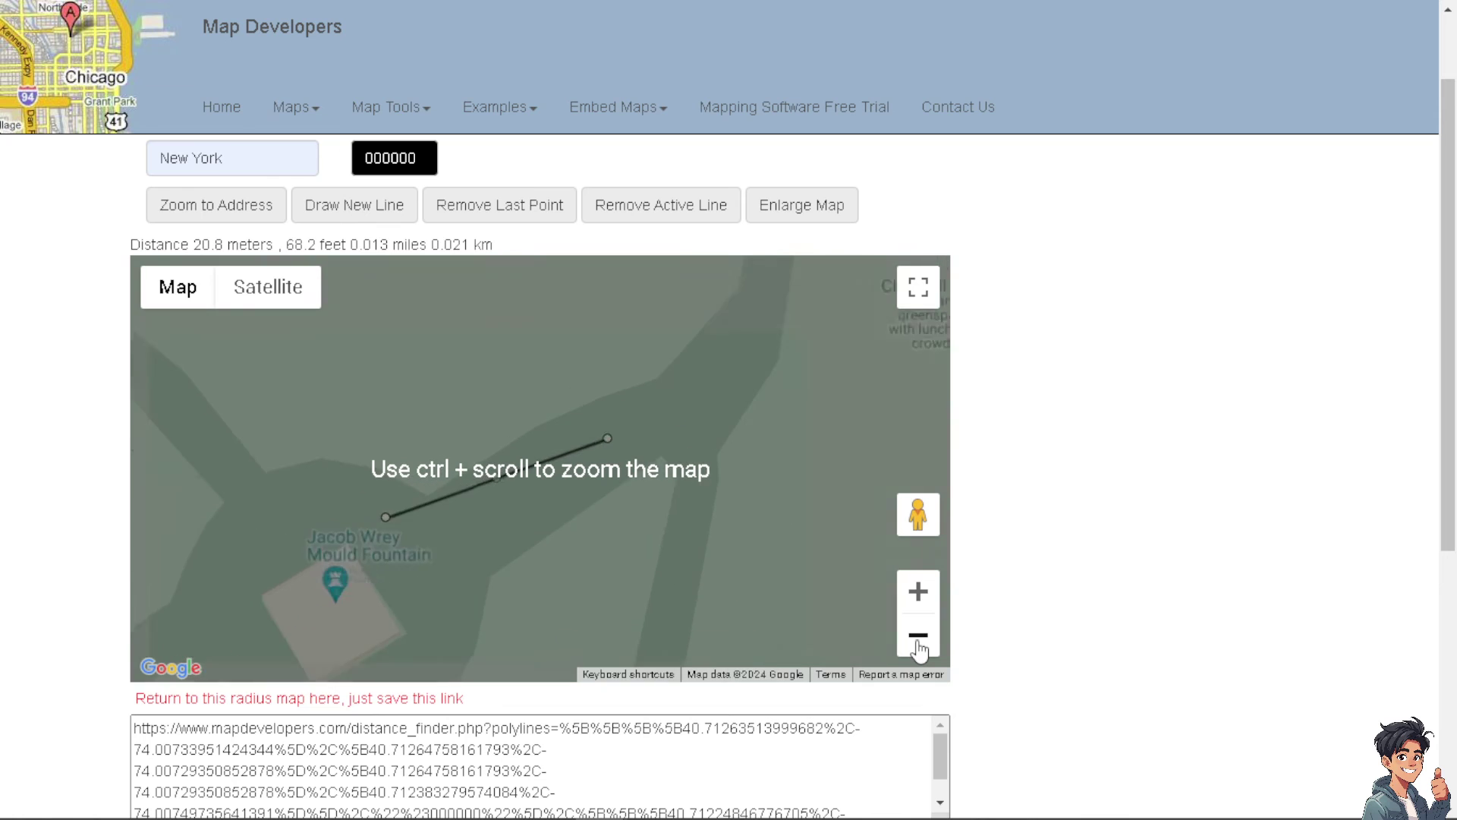
{"action": "left_click_drag", "start_coordinate": [567, 456], "coordinate": [698, 385]}
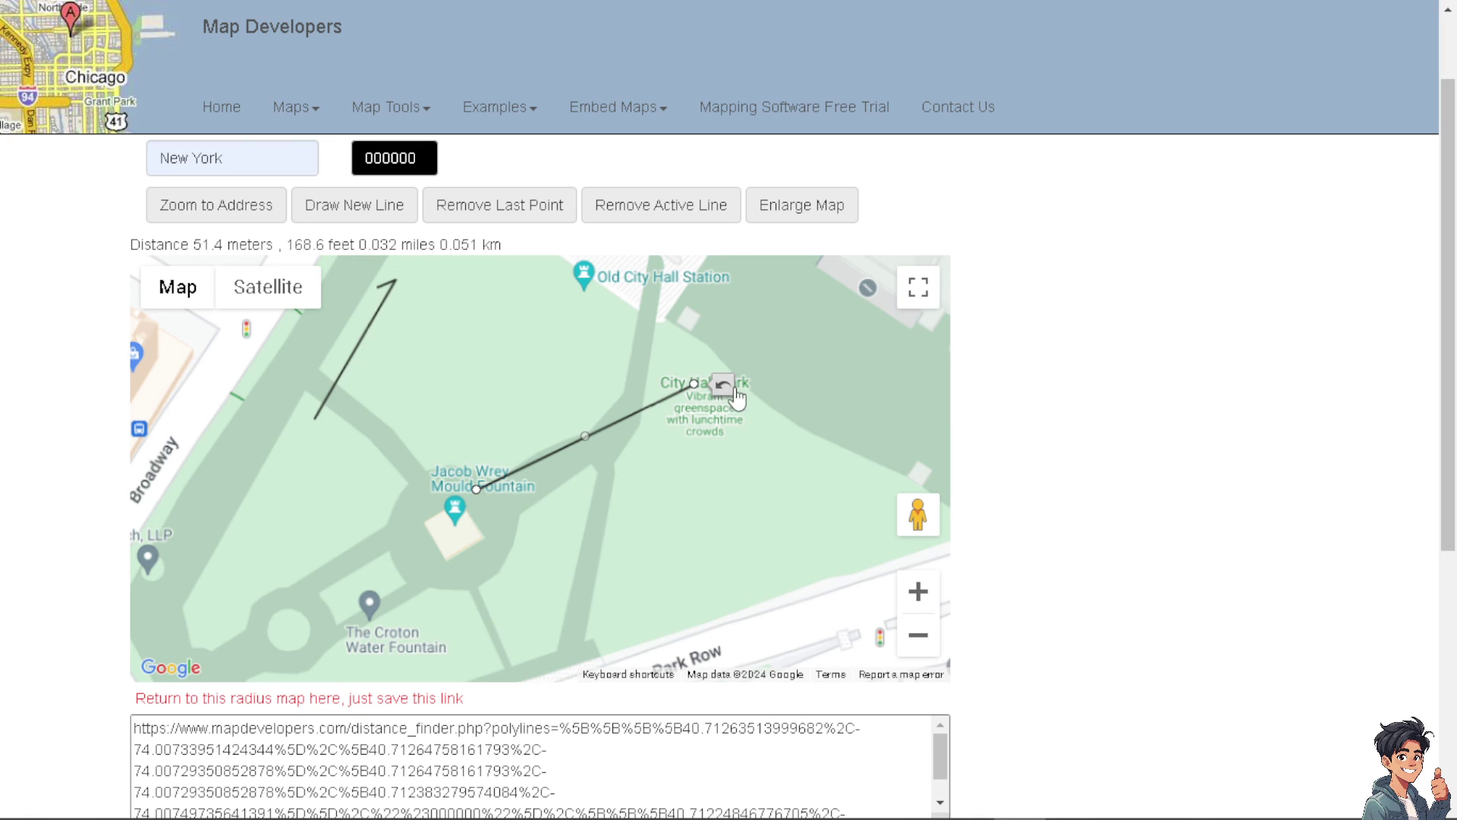
{"action": "left_click_drag", "start_coordinate": [694, 383], "coordinate": [556, 402]}
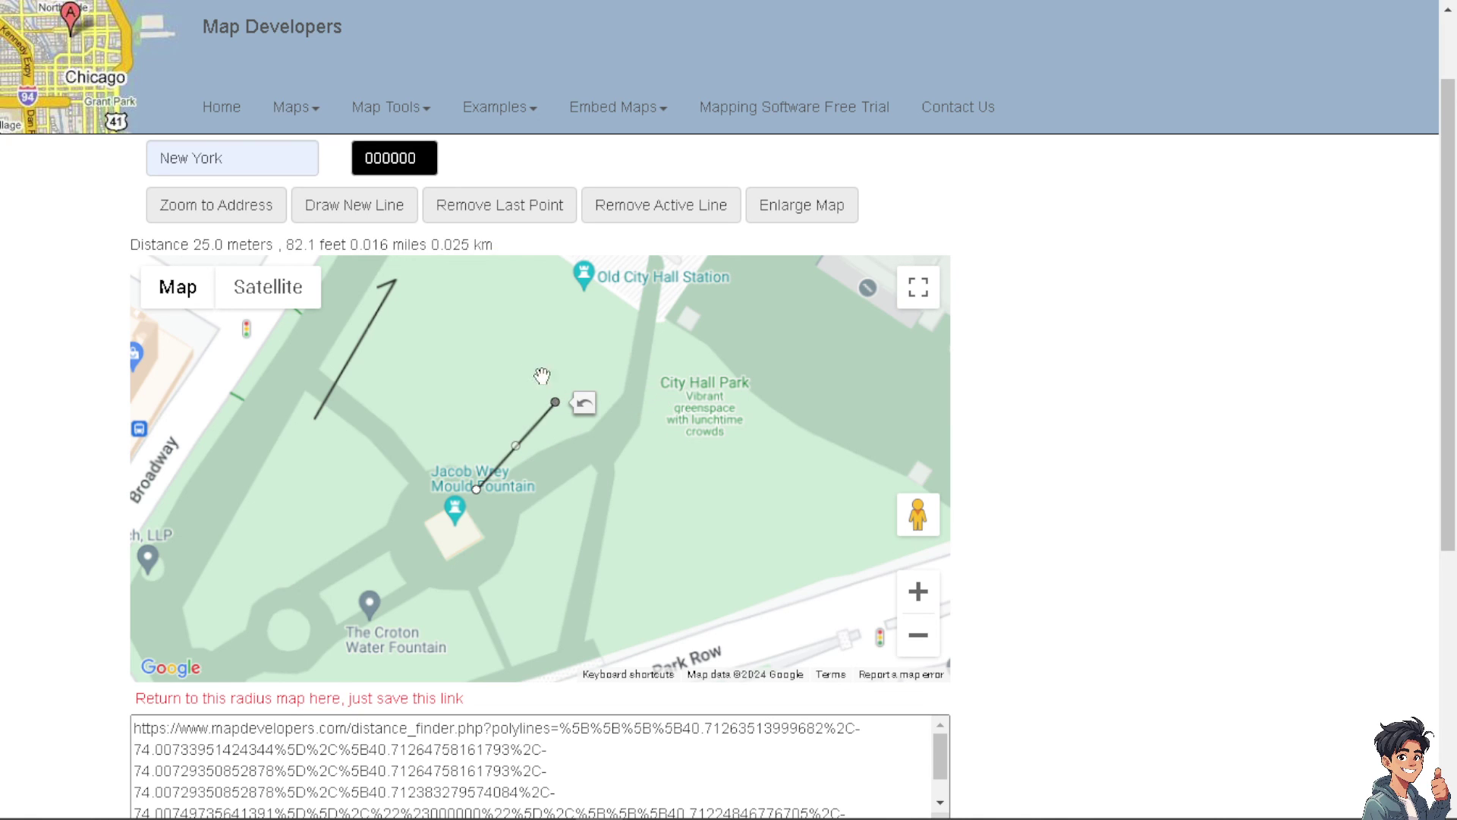